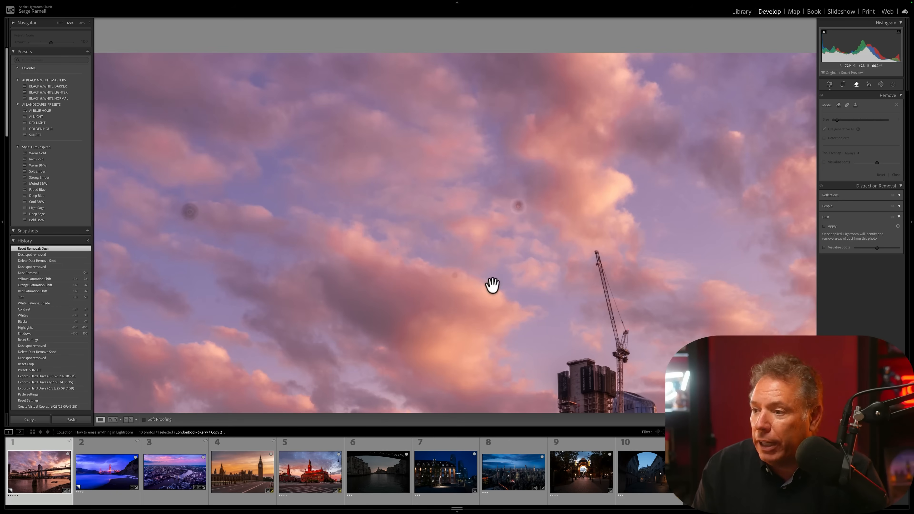
Apply automatic dust removal to the sunset river photo and remove the missed dark dust spot in the sky
drag(518, 196, 246, 233)
drag(711, 130, 520, 109)
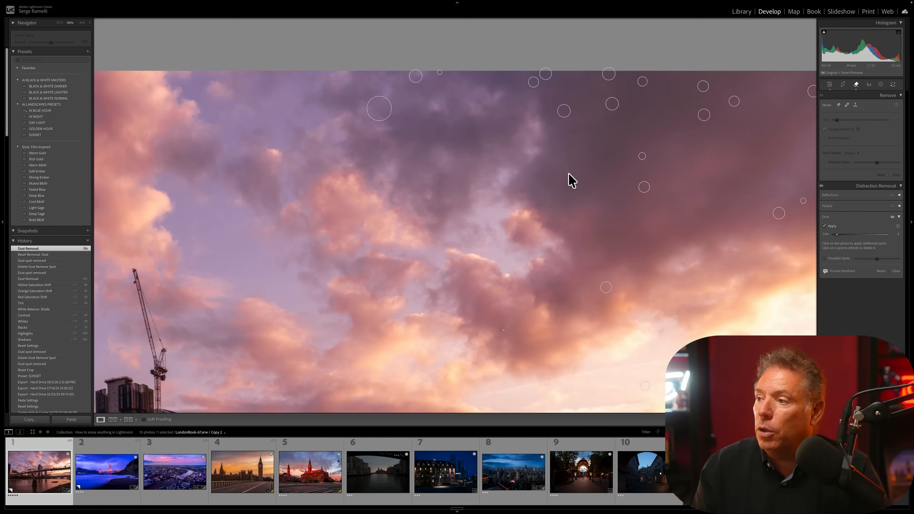
key(space)
drag(697, 159, 502, 159)
mouse_move(263, 237)
mouse_down()
mouse_move(434, 219)
mouse_move(547, 190)
mouse_up()
drag(445, 191, 554, 192)
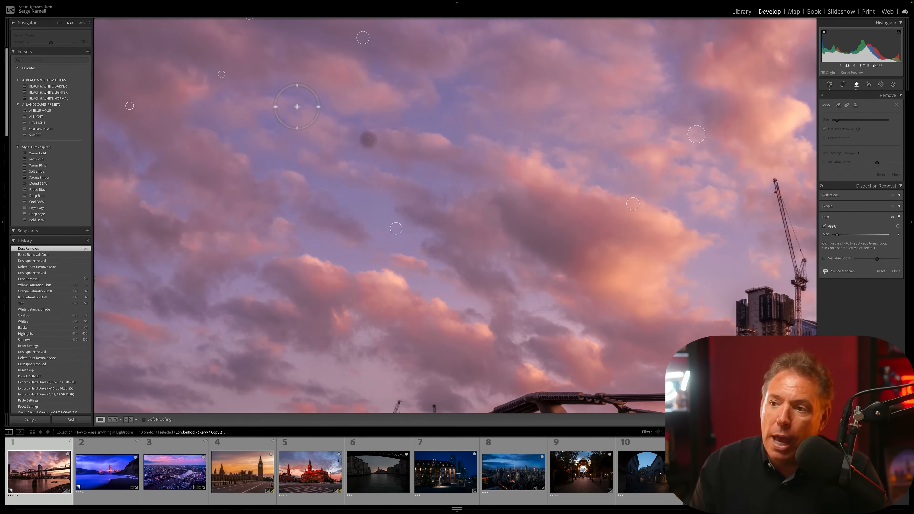
click(370, 141)
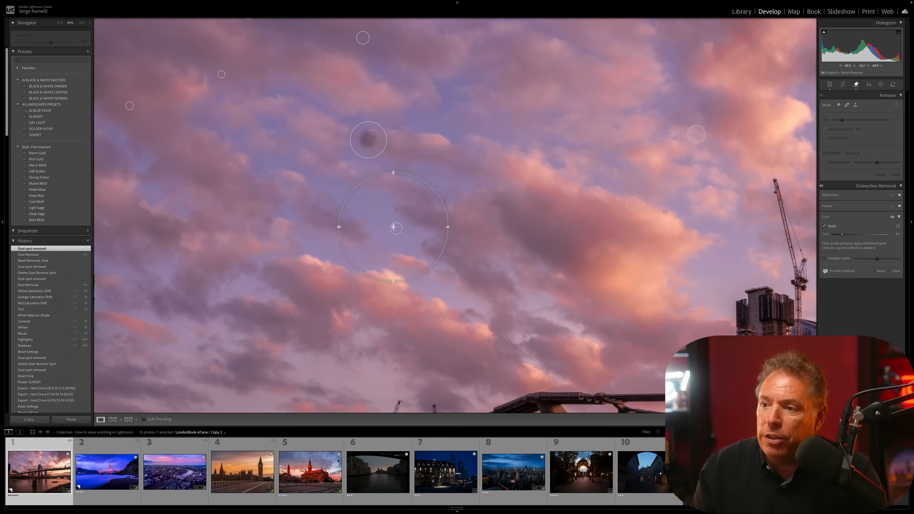
Remove the remaining dust spot on the river surface just below the floating platform
key(space)
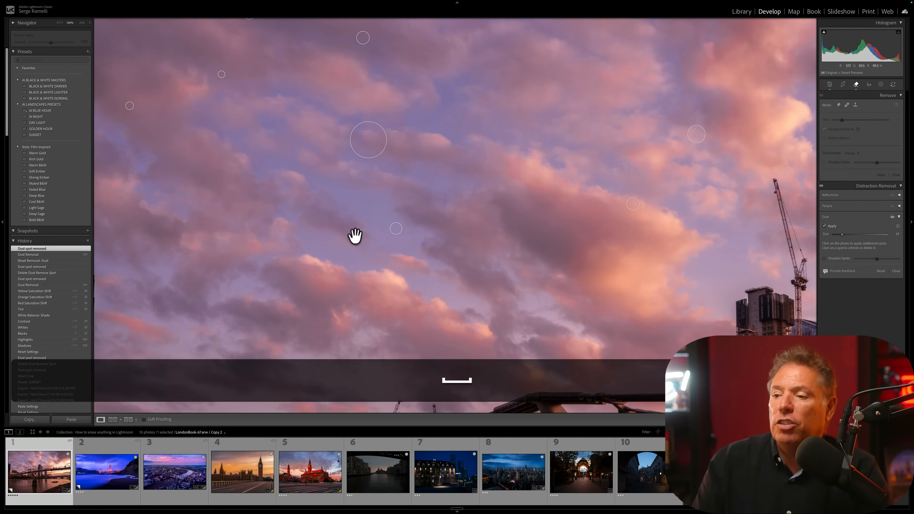
drag(310, 267, 397, 158)
drag(435, 231, 523, 117)
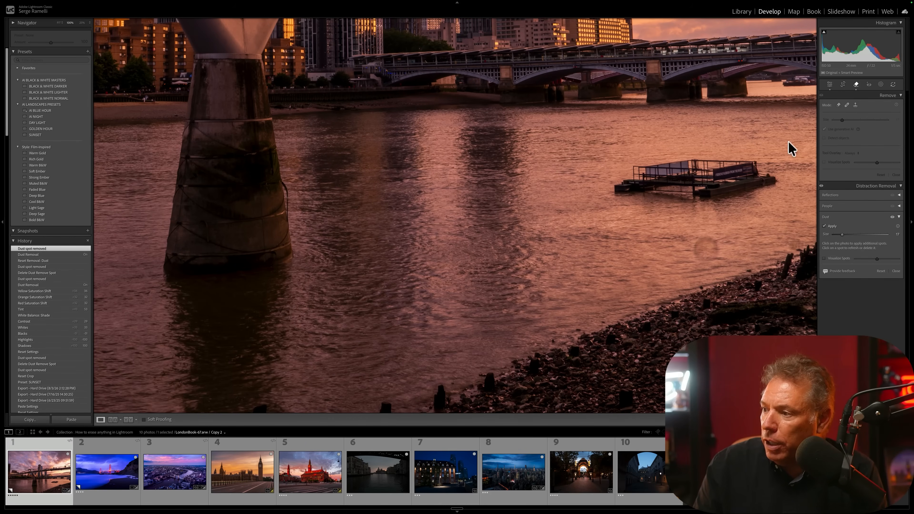
scroll(708, 249, up, 2)
click(707, 254)
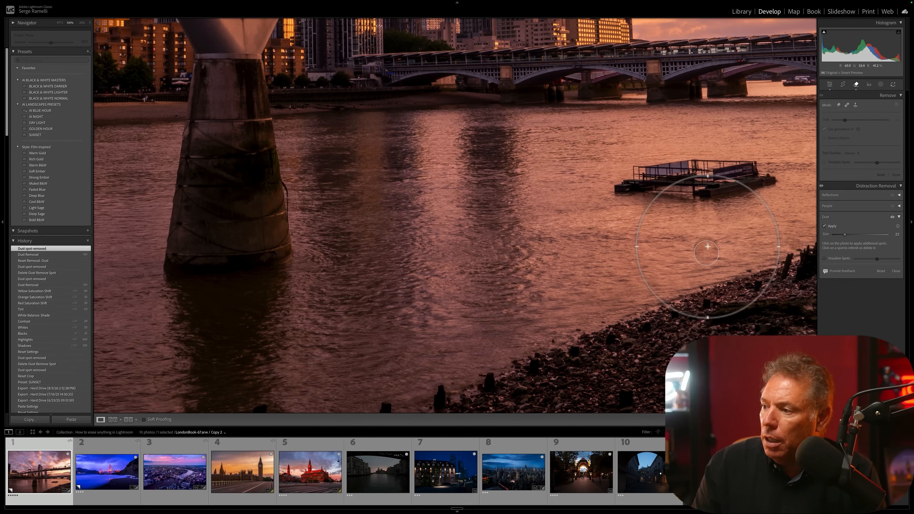
key(BackSpace)
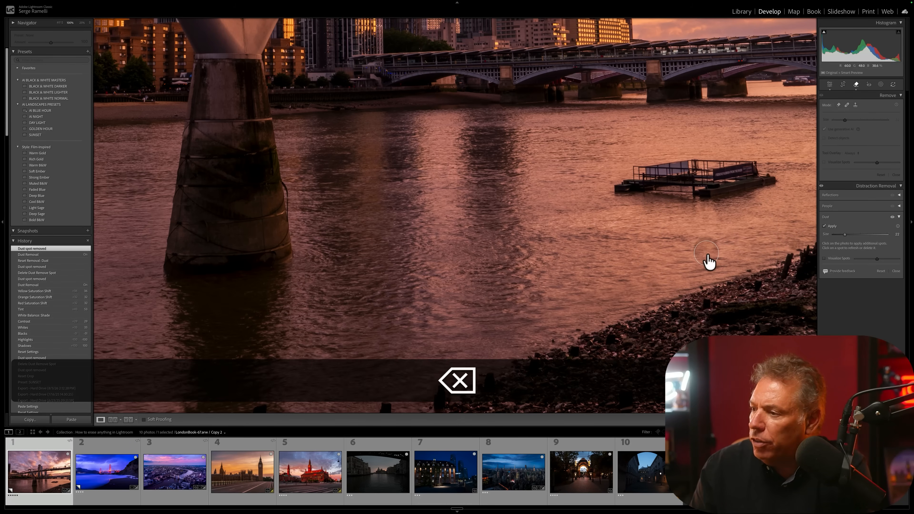
key(BackSpace)
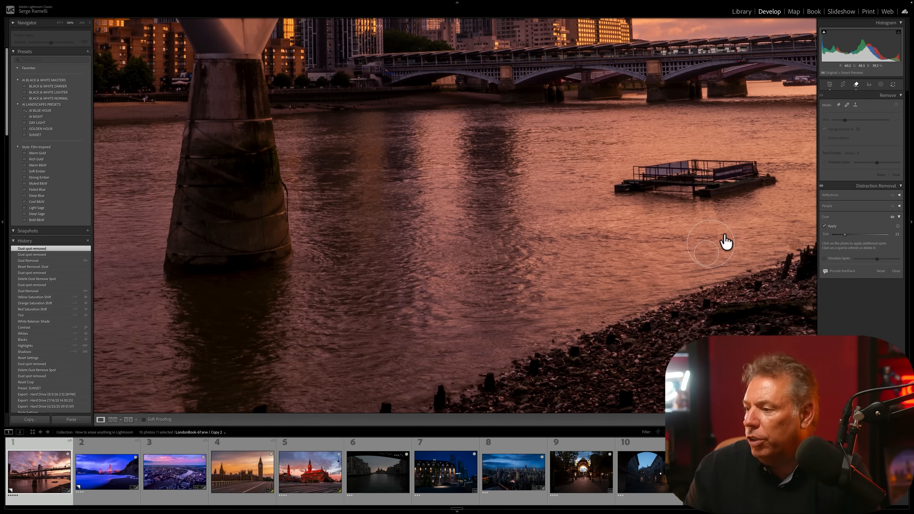
Check the whole sunset photo for remaining dust by turning Visualize Spots on and off
click(829, 84)
click(501, 191)
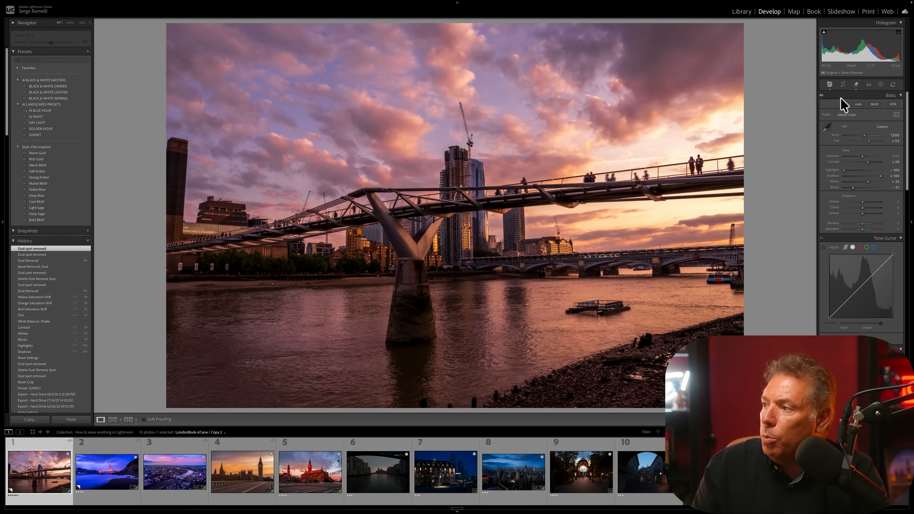
click(857, 85)
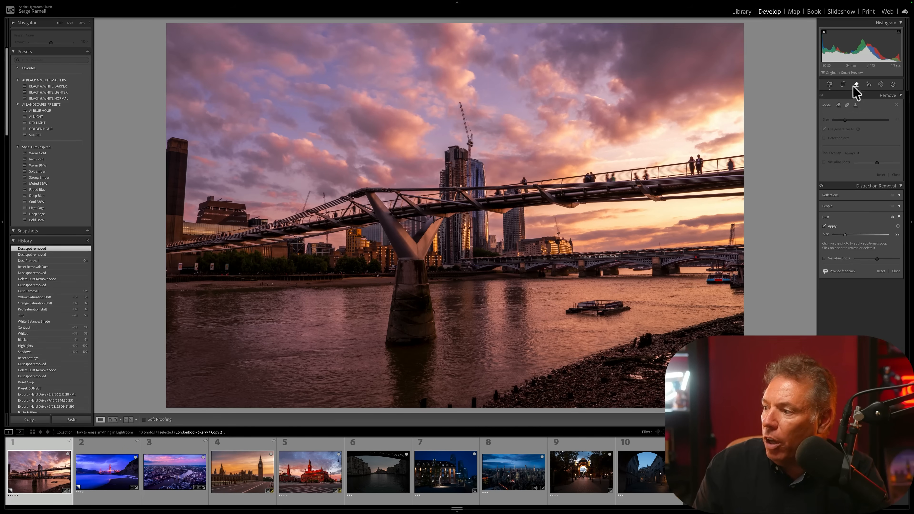
click(841, 258)
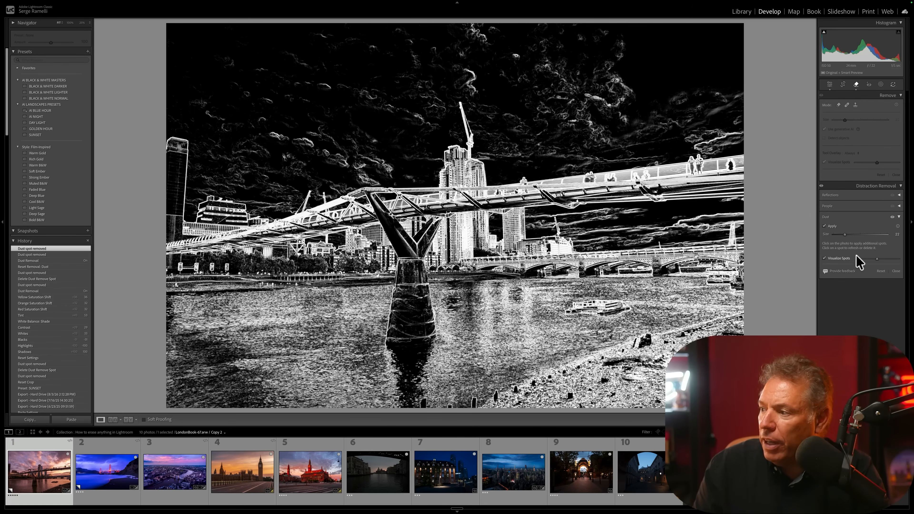
click(833, 258)
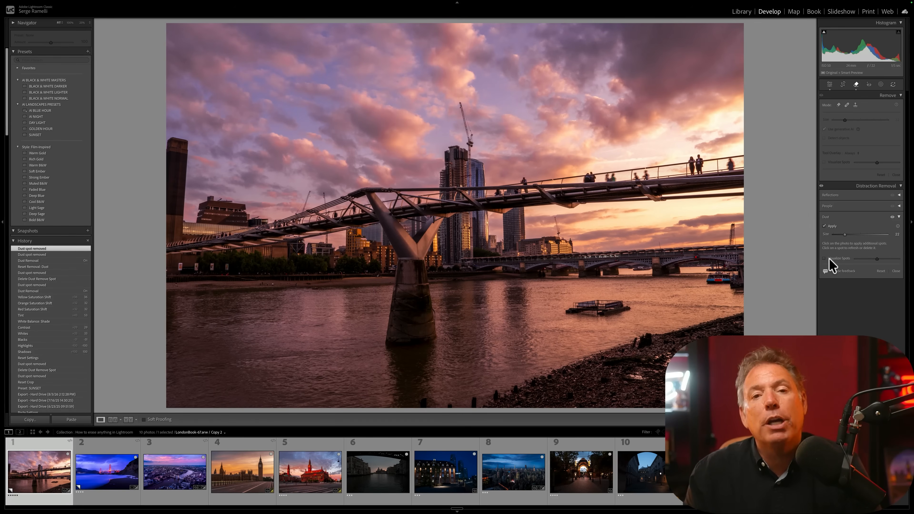
Open the Golden Gate Bridge beach photo and apply the AI NIGHT preset
click(139, 441)
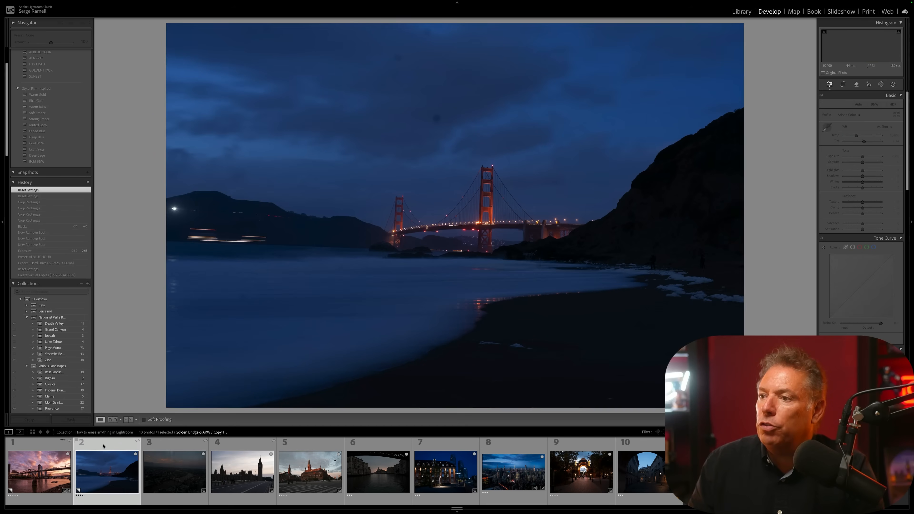
click(433, 115)
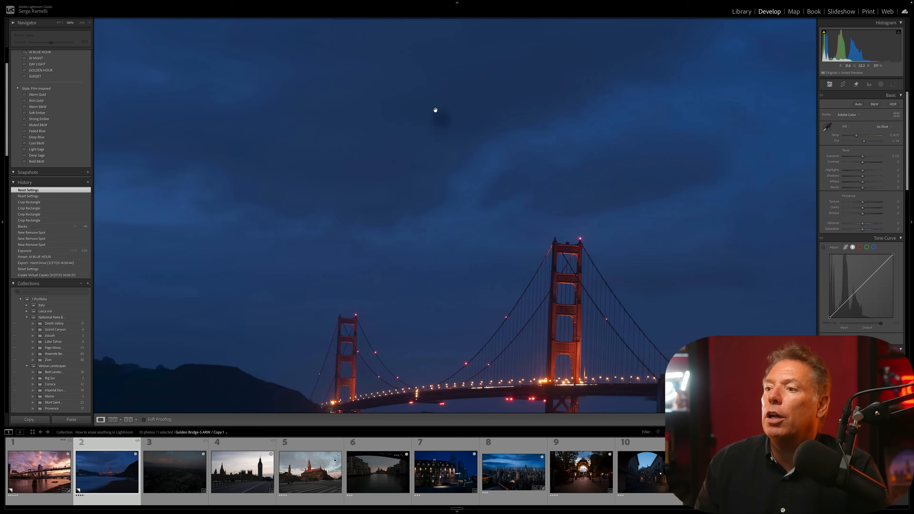
click(383, 91)
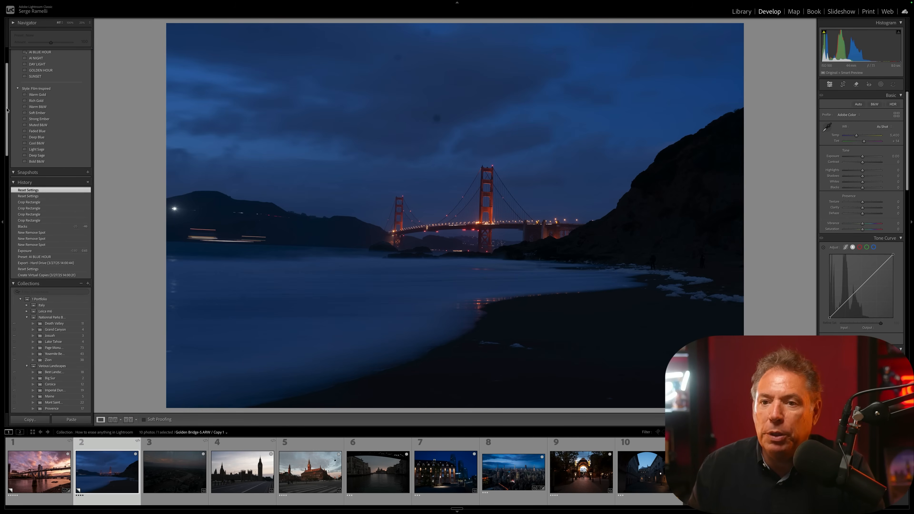
scroll(6, 110, up, 3)
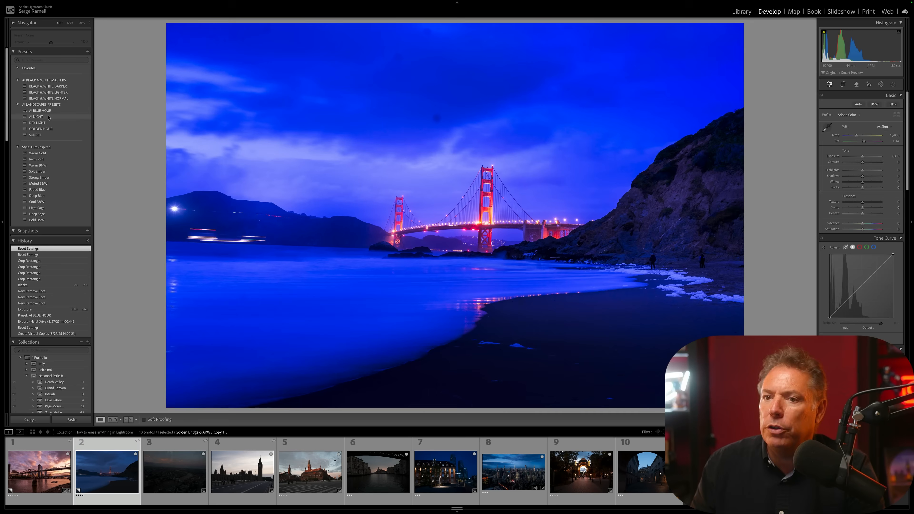
click(49, 117)
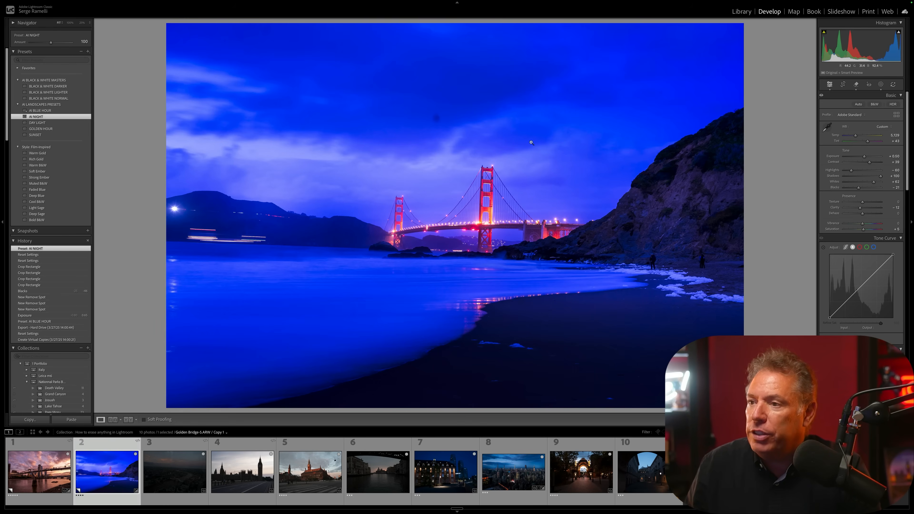
Delete the automatic dust correction over the dark spot in the sky above the bridge and replace it with a manually placed one
click(440, 119)
click(435, 117)
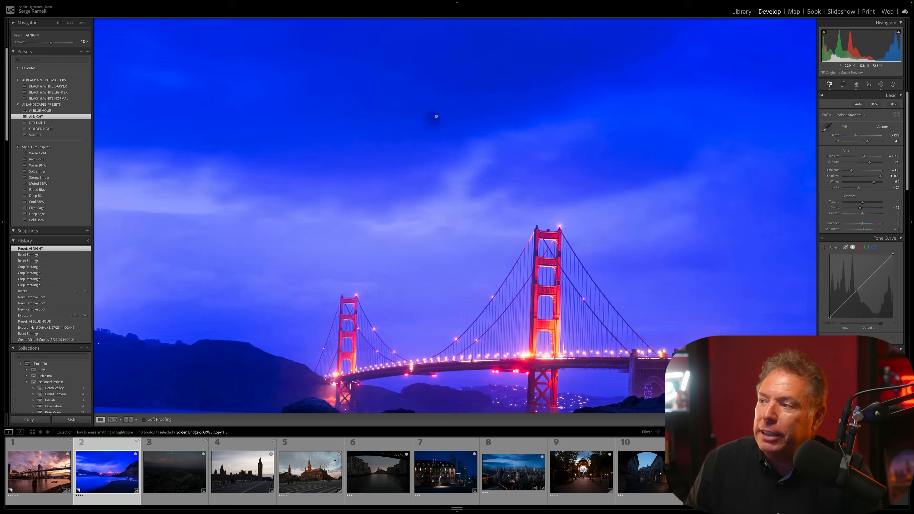
click(856, 84)
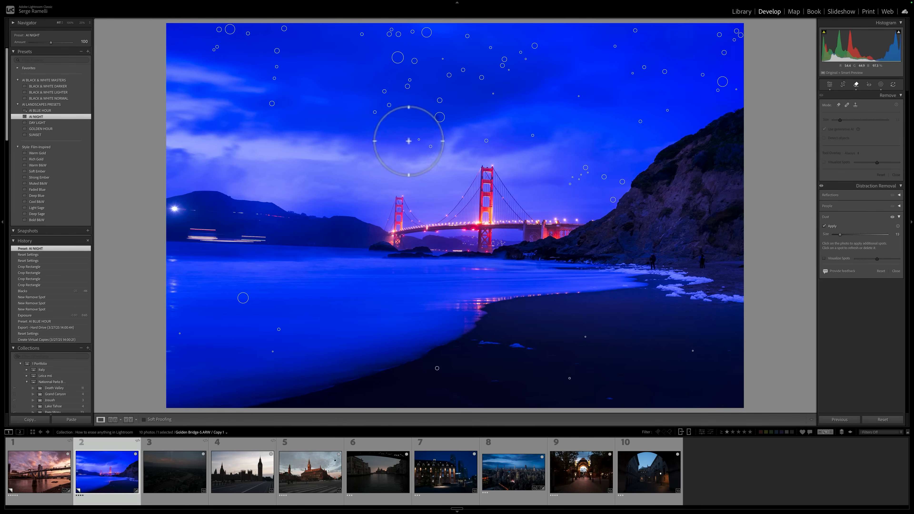
click(443, 120)
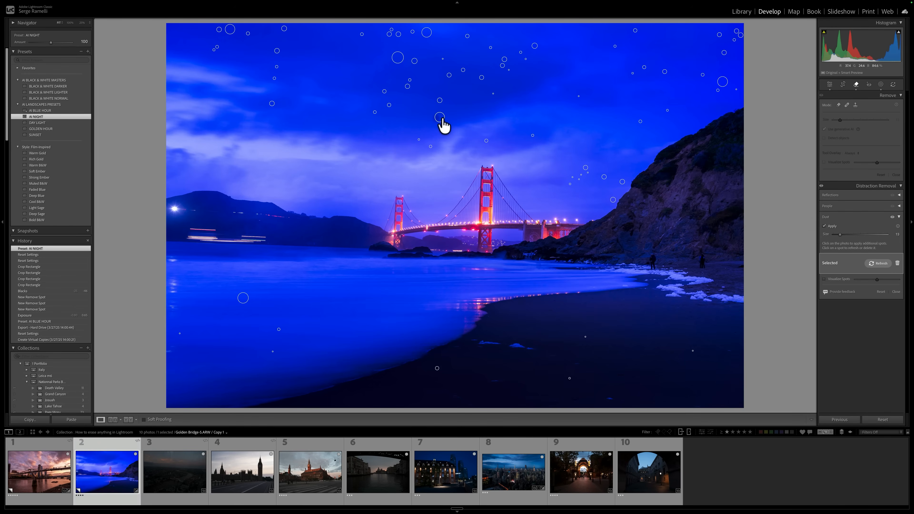
key(BackSpace)
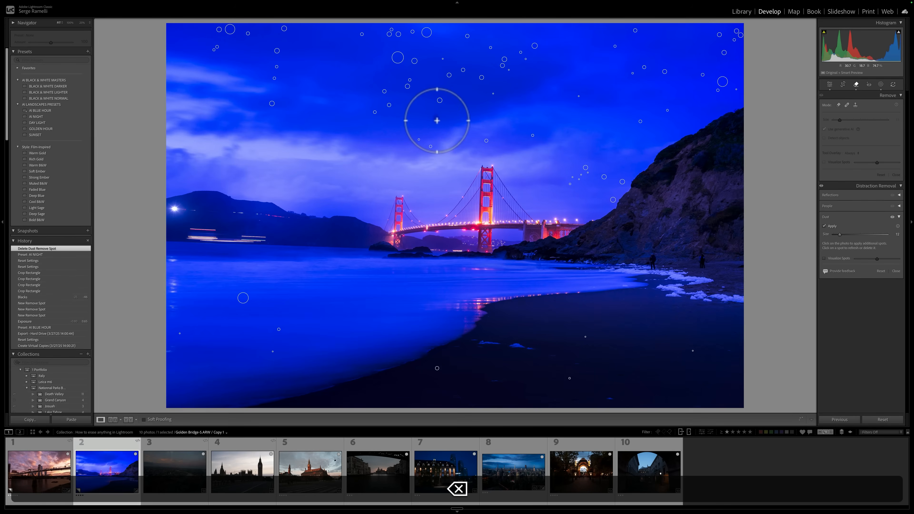
click(439, 120)
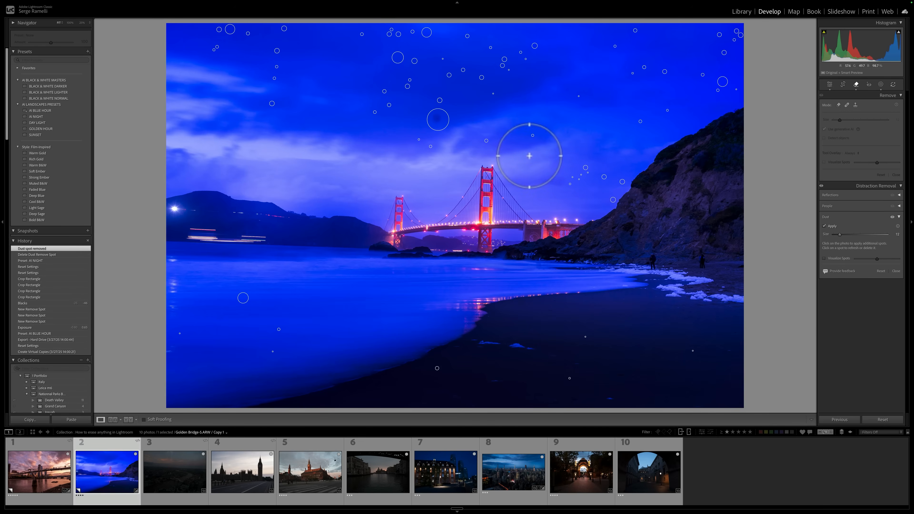
click(897, 272)
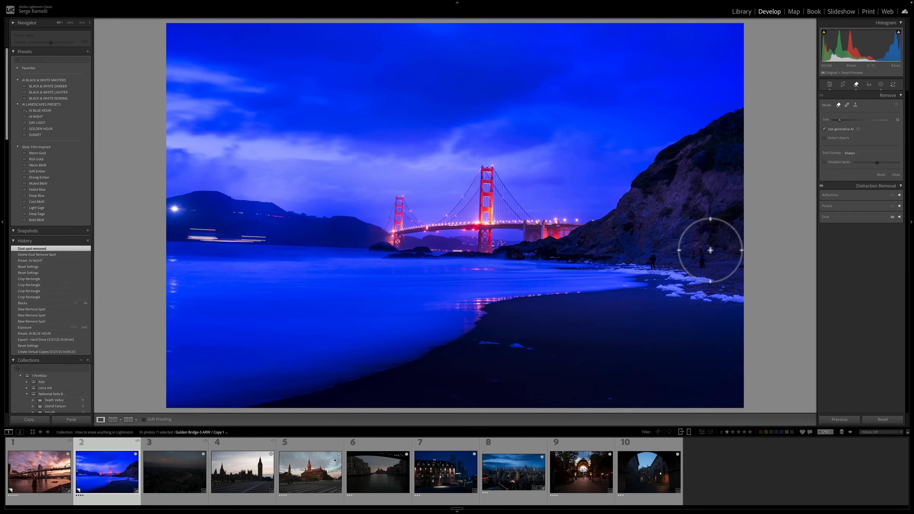
Detect and remove the two people on the beach with distracting people removal, and update the photo's AI settings
key(space)
click(652, 262)
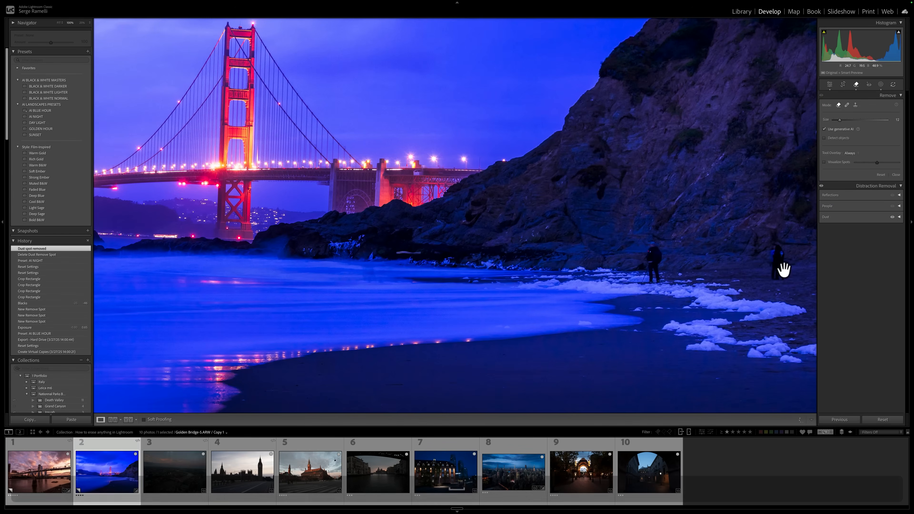
click(775, 268)
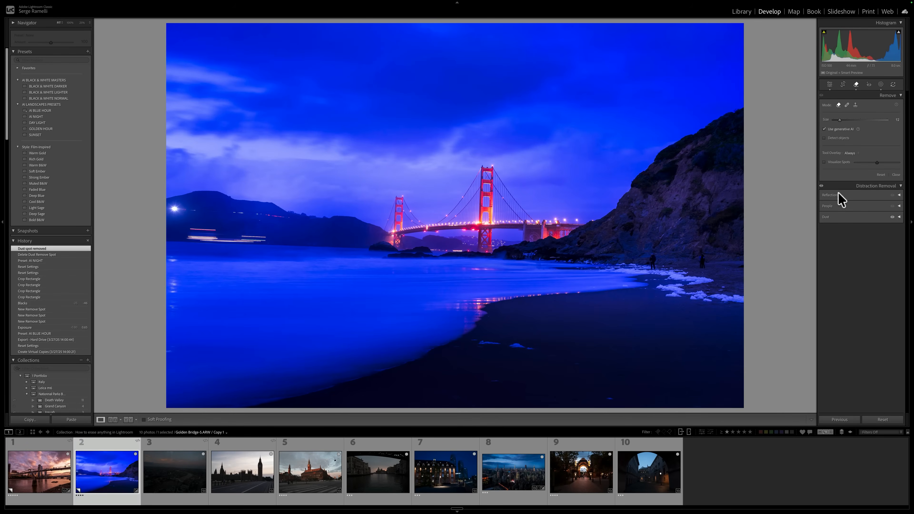
click(828, 207)
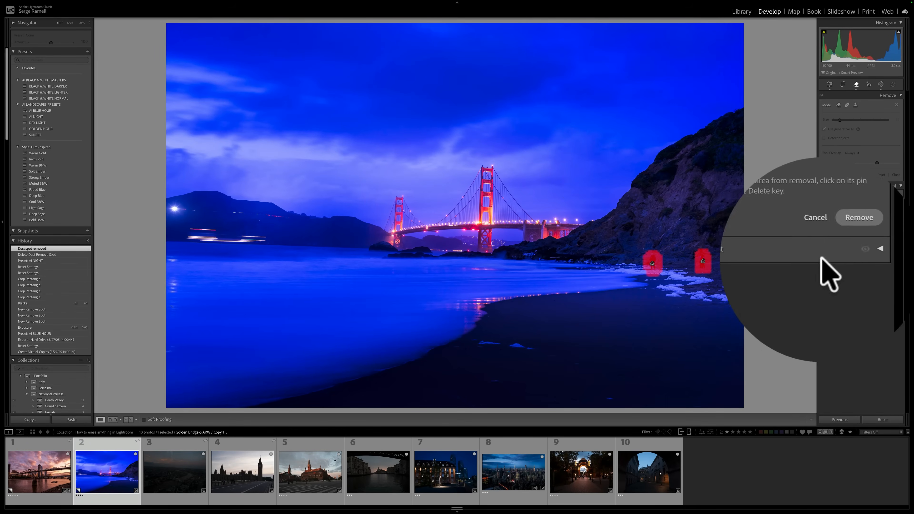
click(889, 240)
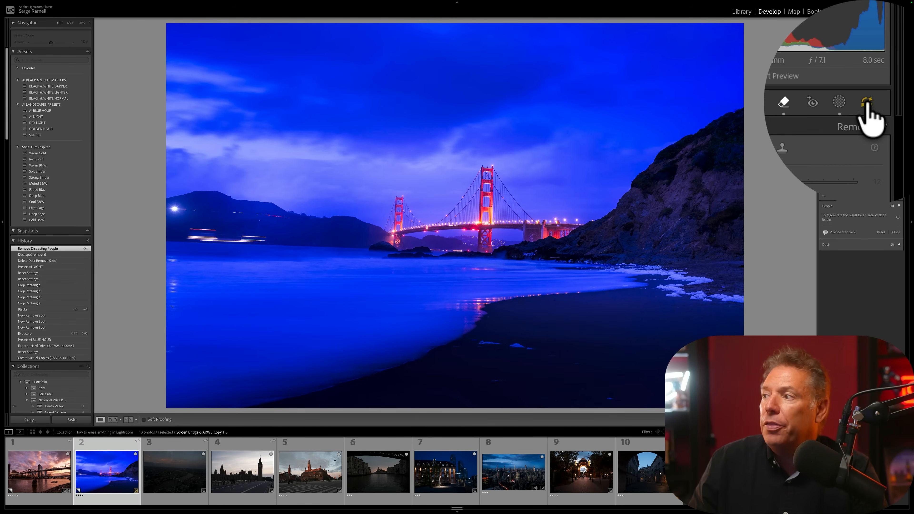
click(893, 86)
click(843, 145)
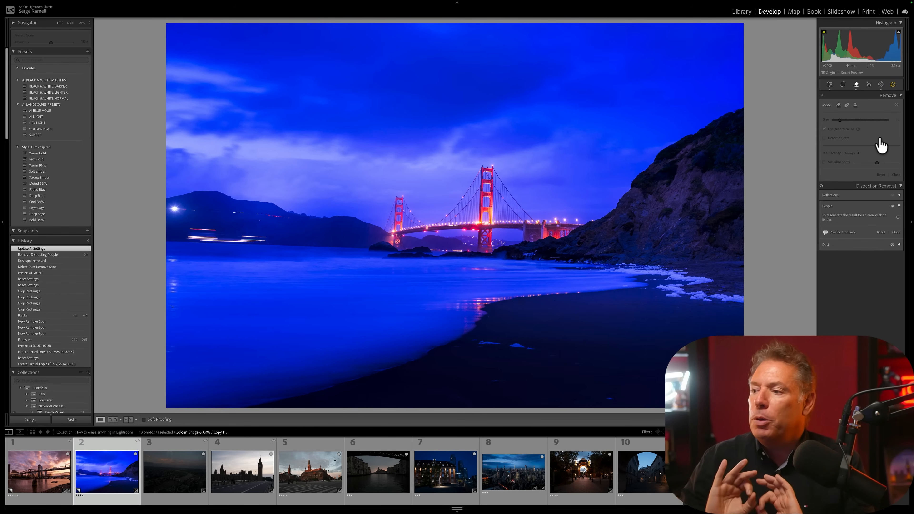
Set the white balance temperature to 6,175 and tint to +37, and raise the contrast to +67
click(828, 85)
drag(855, 136, 815, 151)
drag(871, 174, 874, 174)
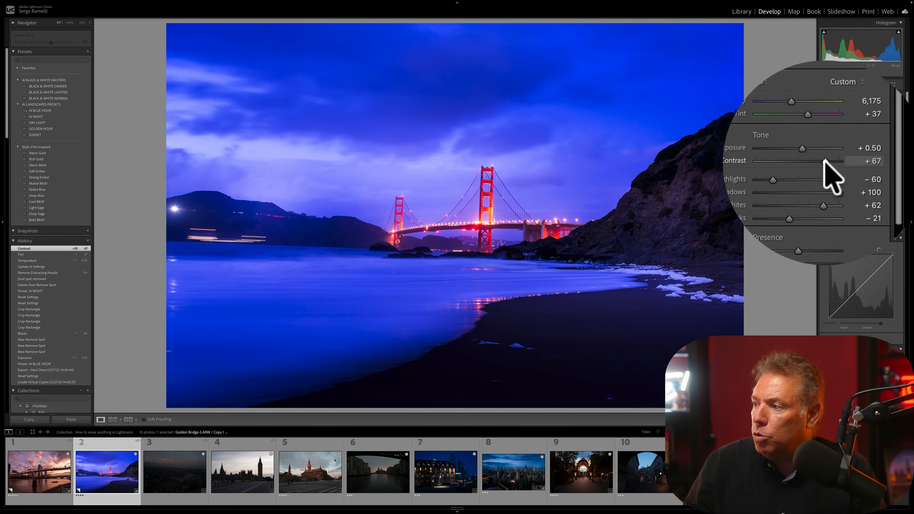
Crop the photo to 16 x 9 with a slight counterclockwise straightening, and check the result in full screen
click(844, 85)
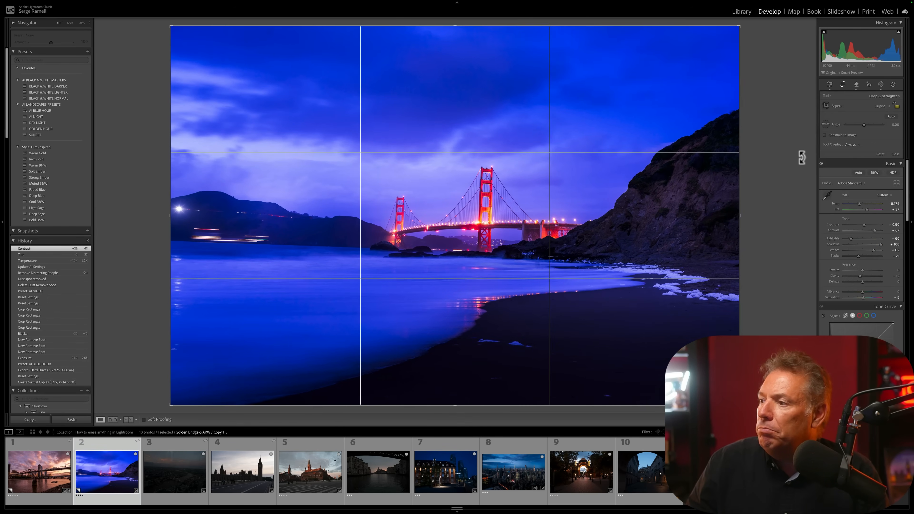
drag(801, 163, 799, 156)
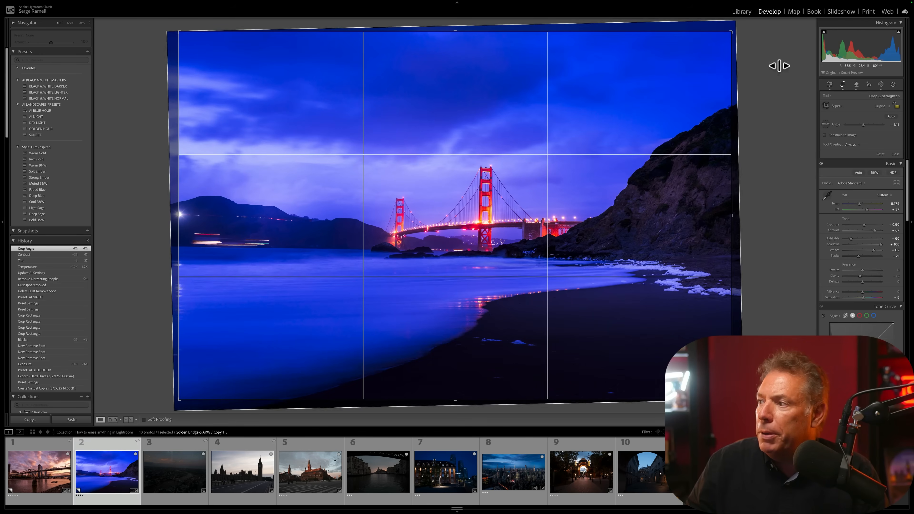
click(882, 107)
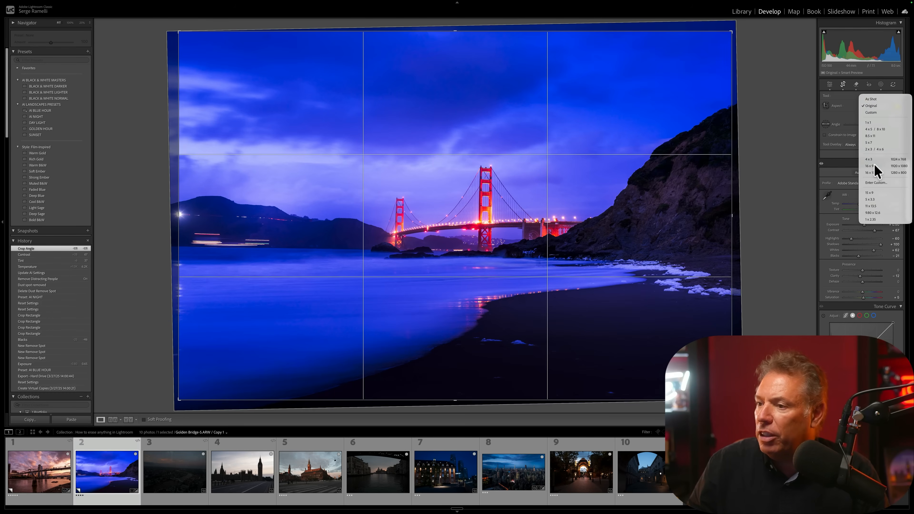
click(874, 163)
mouse_move(527, 106)
mouse_down()
mouse_move(525, 124)
mouse_move(526, 92)
mouse_up()
key(Return)
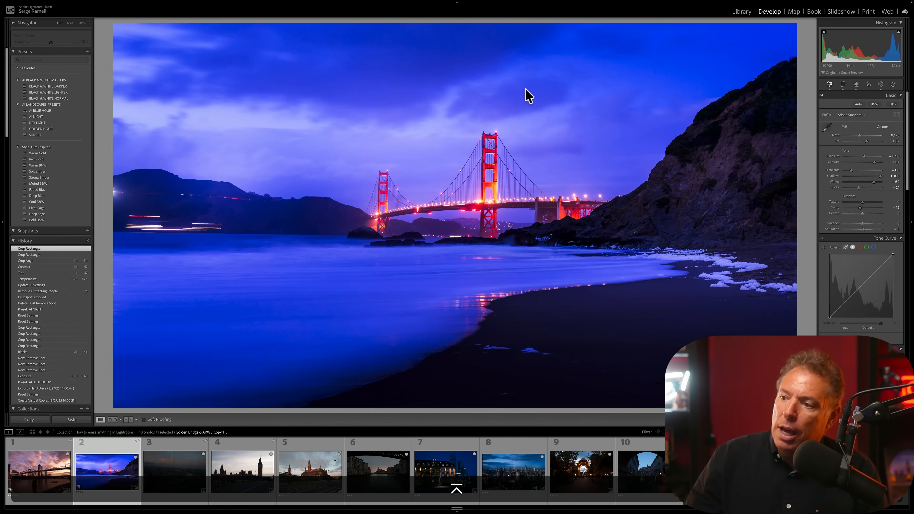
key(f)
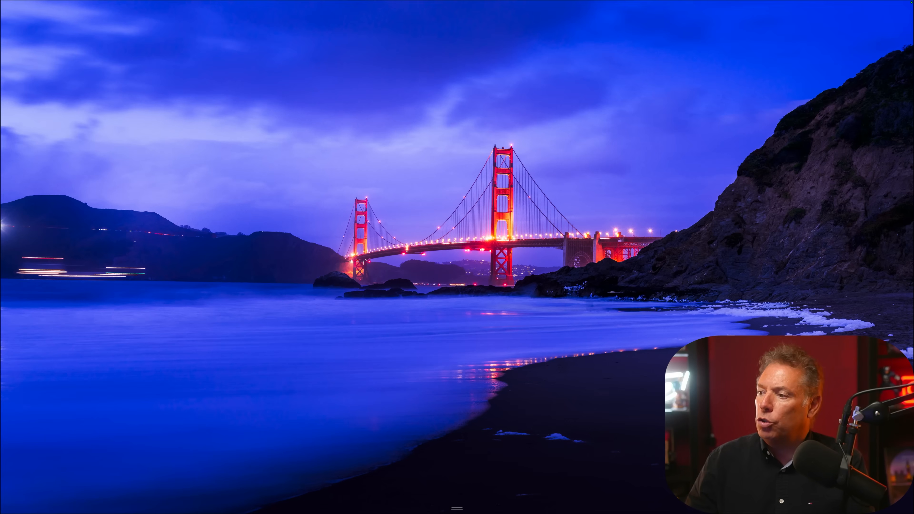
key(f)
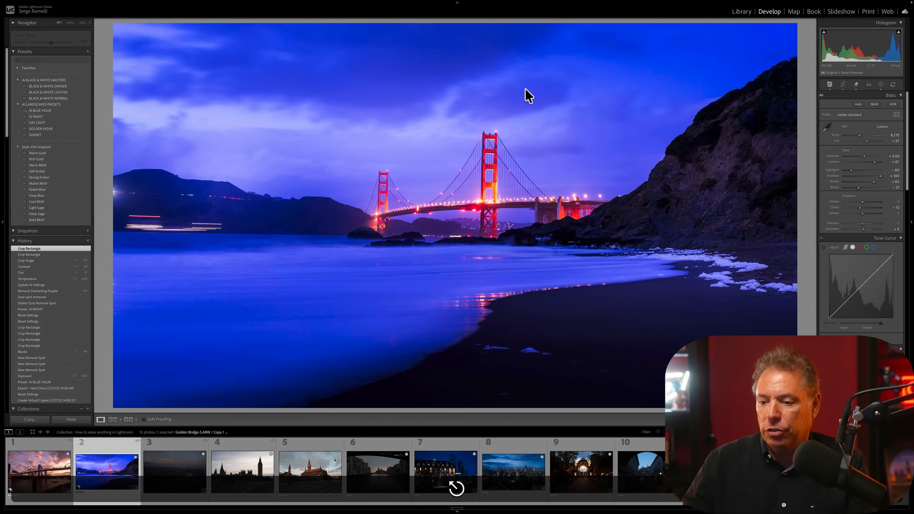
Open the aerial photo of London's Tower Bridge, apply the GOLDEN HOUR preset, and set the whites to +74
click(172, 482)
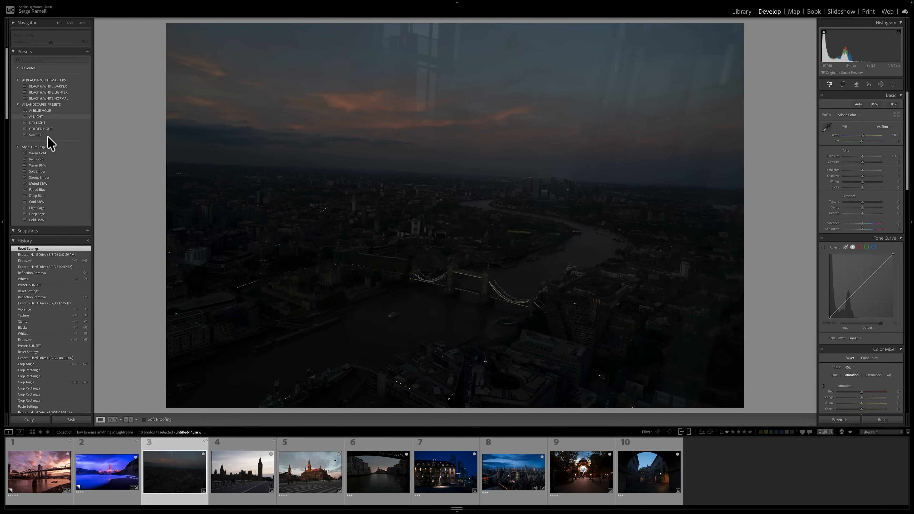
click(54, 129)
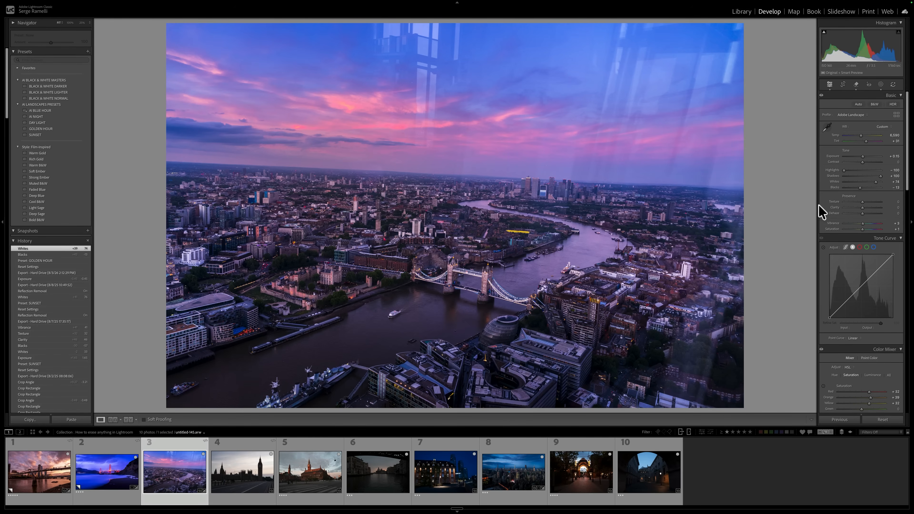
Remove the window reflections from the sky with reflection removal at Best quality, and compare the photo with and without it
click(856, 87)
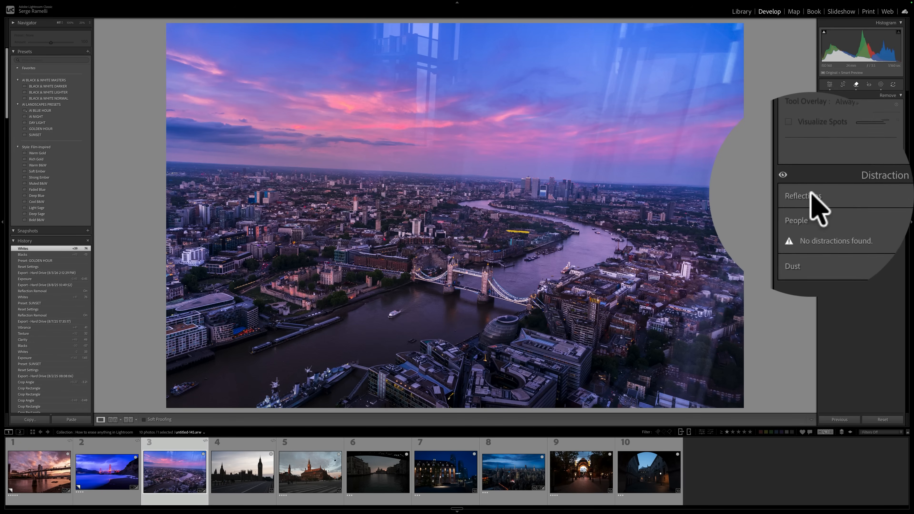
click(811, 196)
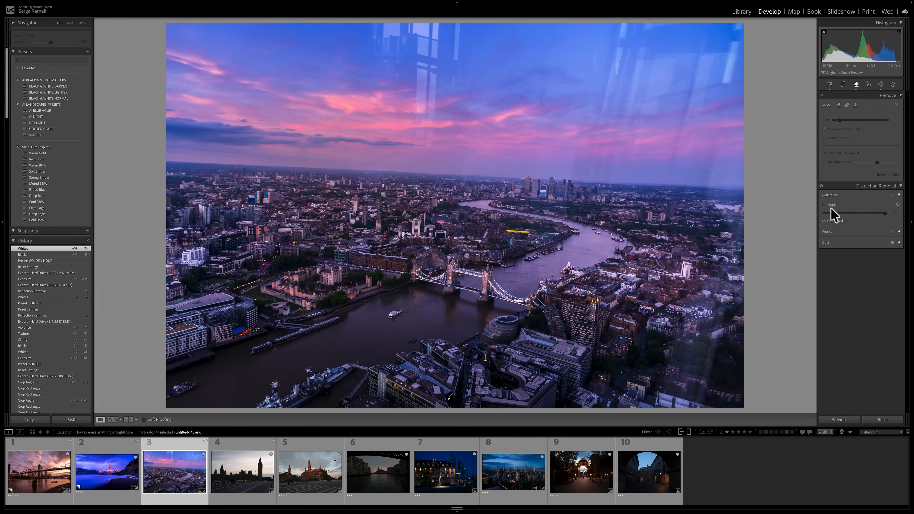
click(838, 221)
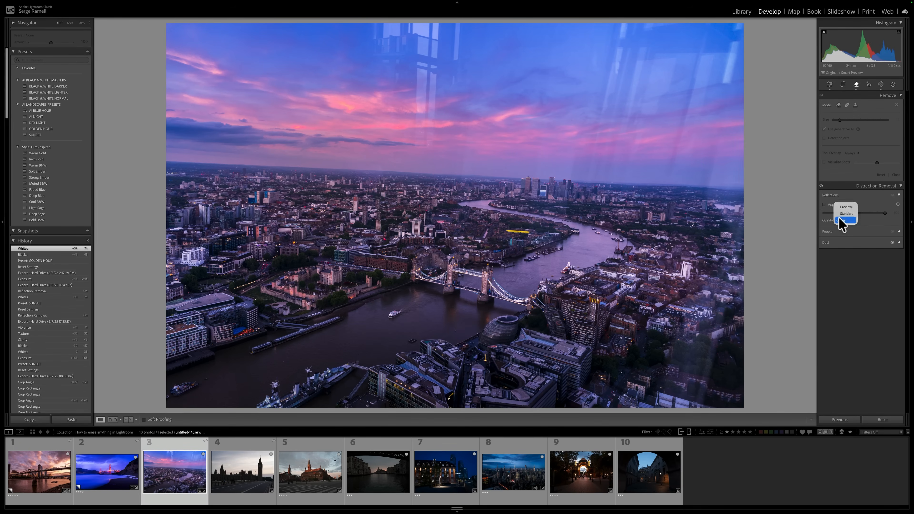
click(812, 221)
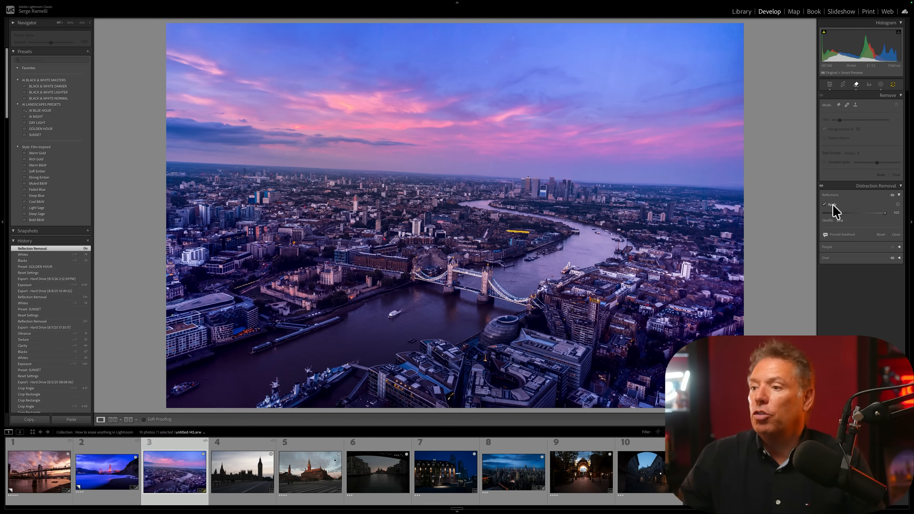
click(821, 186)
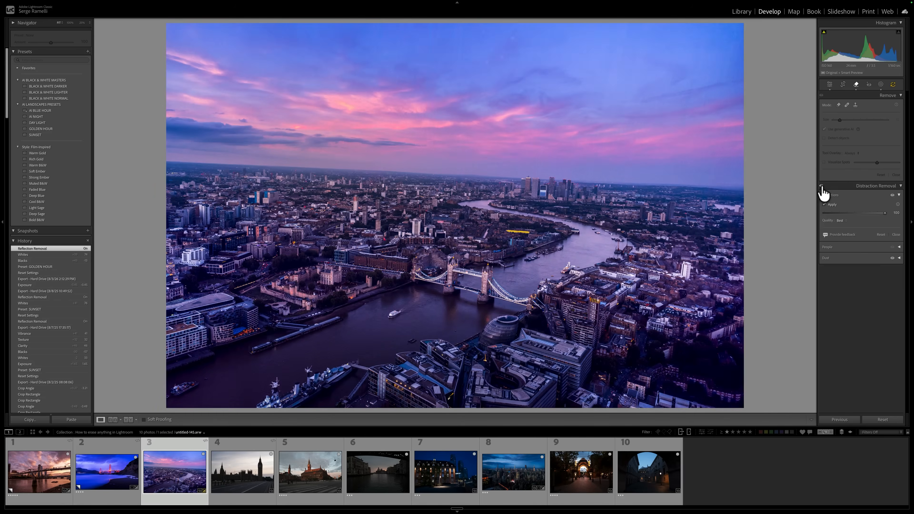
click(821, 186)
click(821, 186)
click(821, 186)
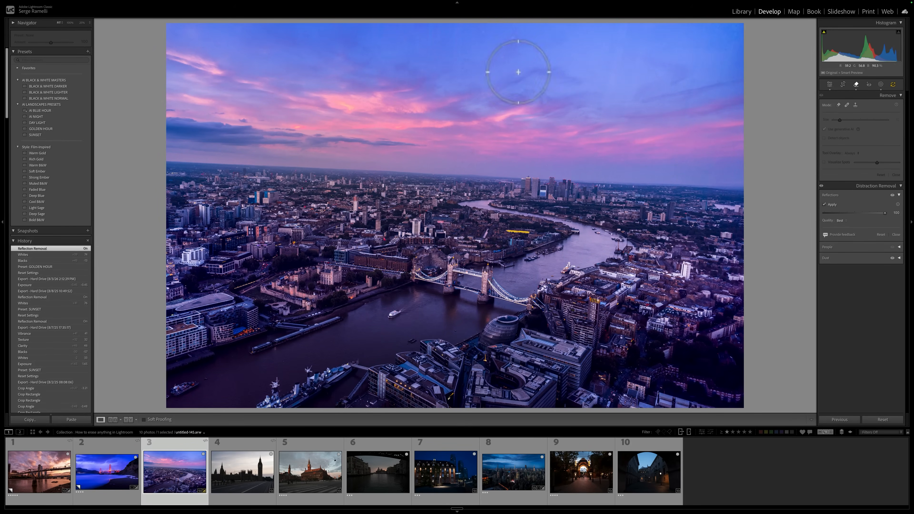
Update the aerial photo's AI settings and raise its contrast to +40
click(830, 85)
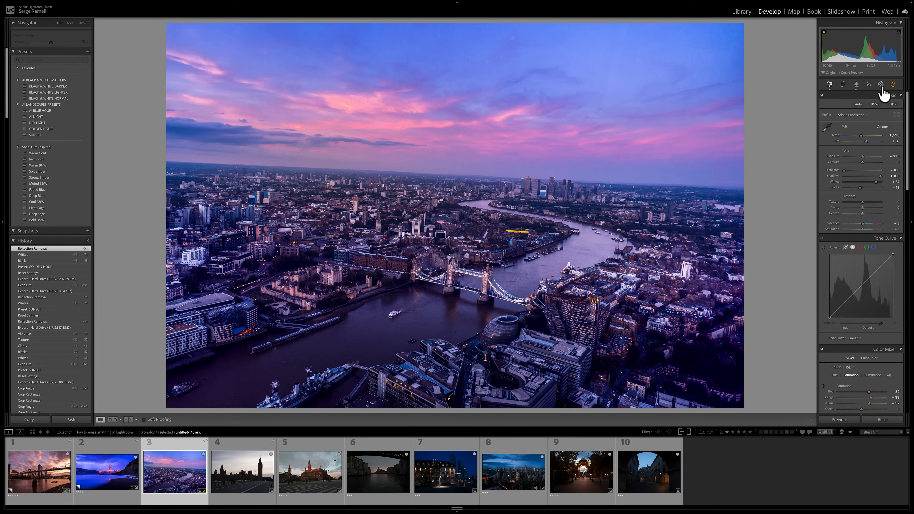
click(894, 85)
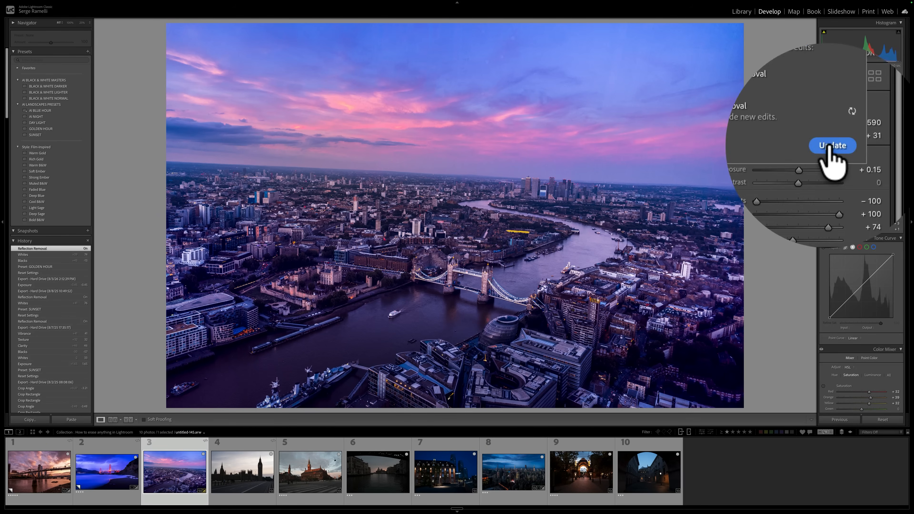
click(818, 152)
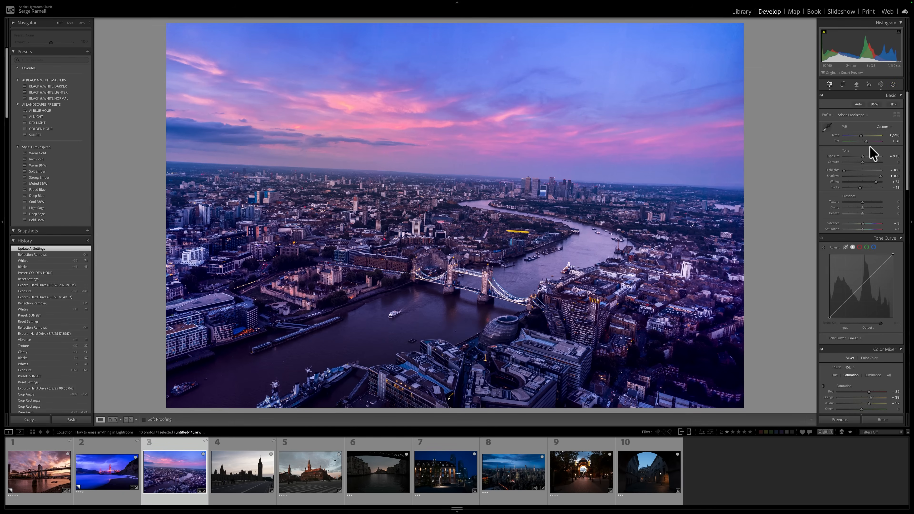
click(468, 61)
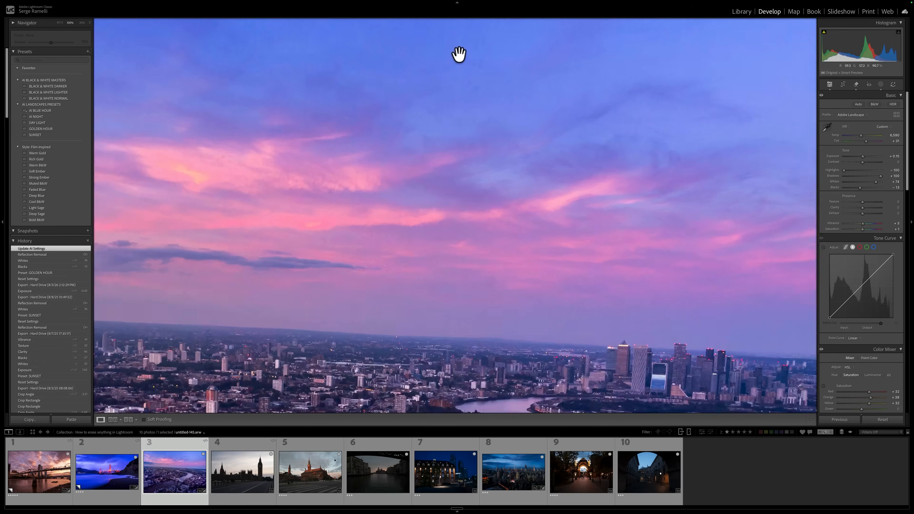
click(462, 58)
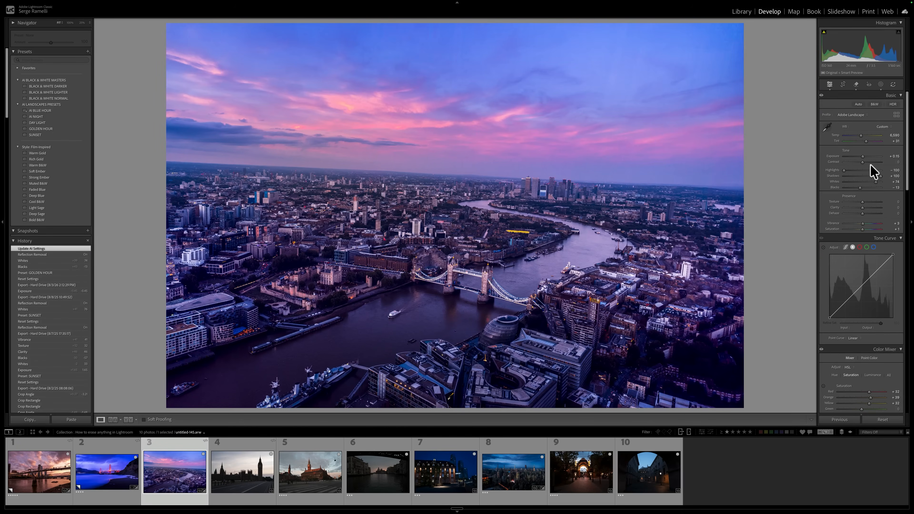
click(870, 162)
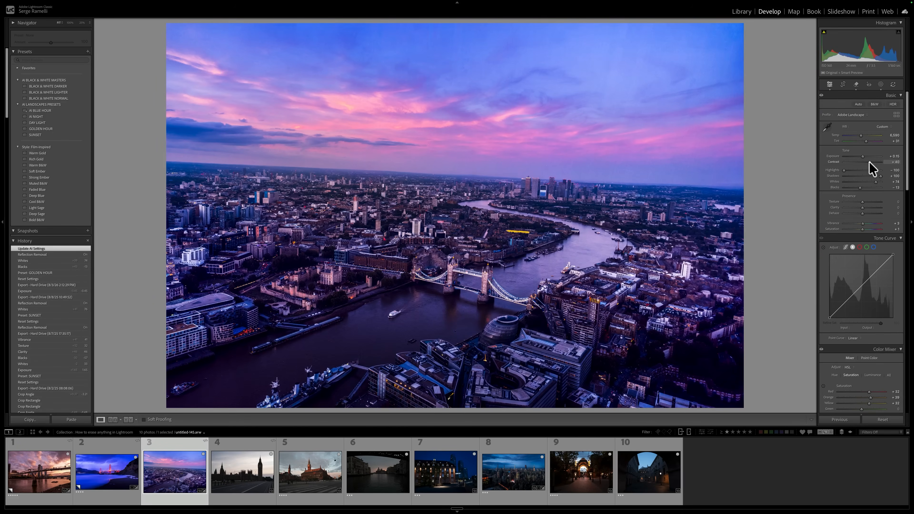
Crop the aerial photo to 16 x 9, level the tilted horizon, and reposition the frame to include less sky
click(844, 85)
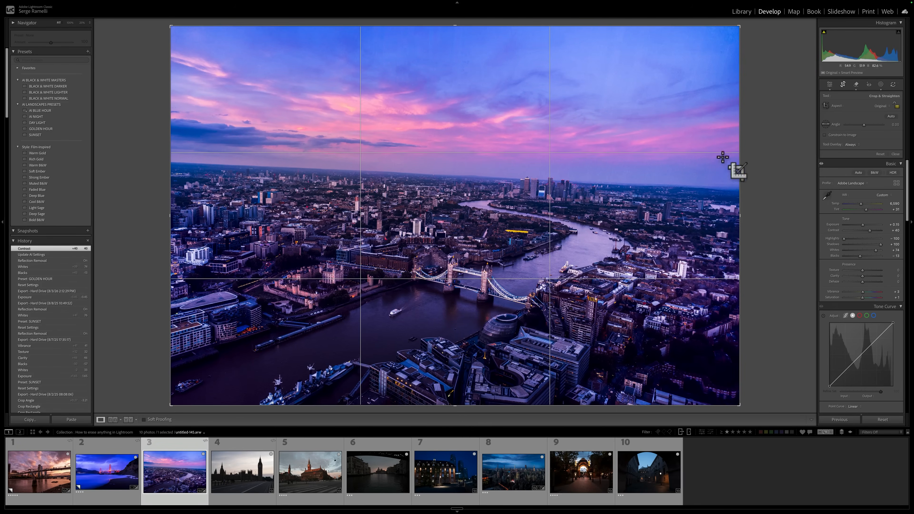
click(884, 106)
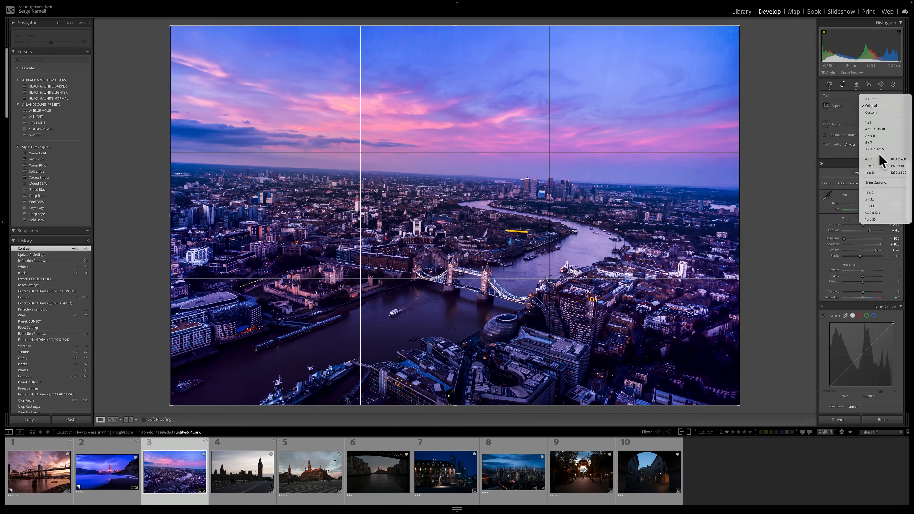
click(879, 168)
drag(769, 183, 771, 172)
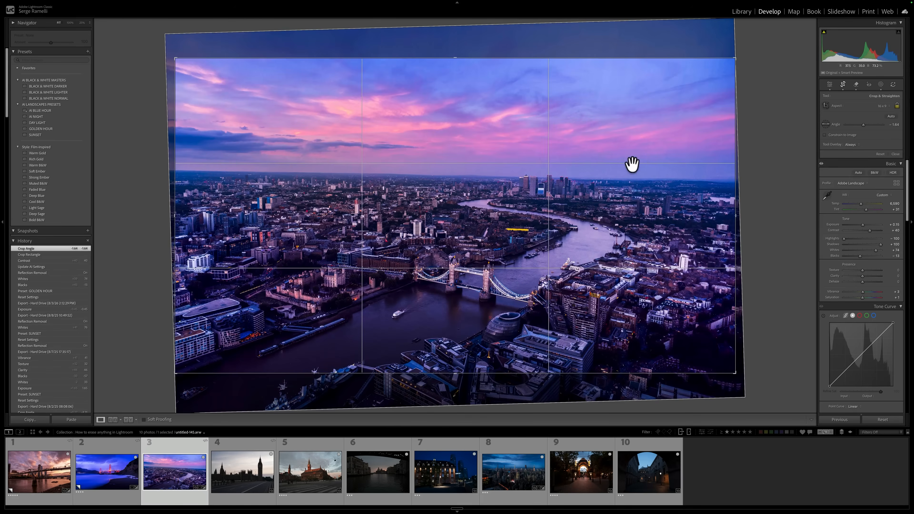
drag(633, 165, 631, 136)
drag(775, 143, 771, 139)
key(Return)
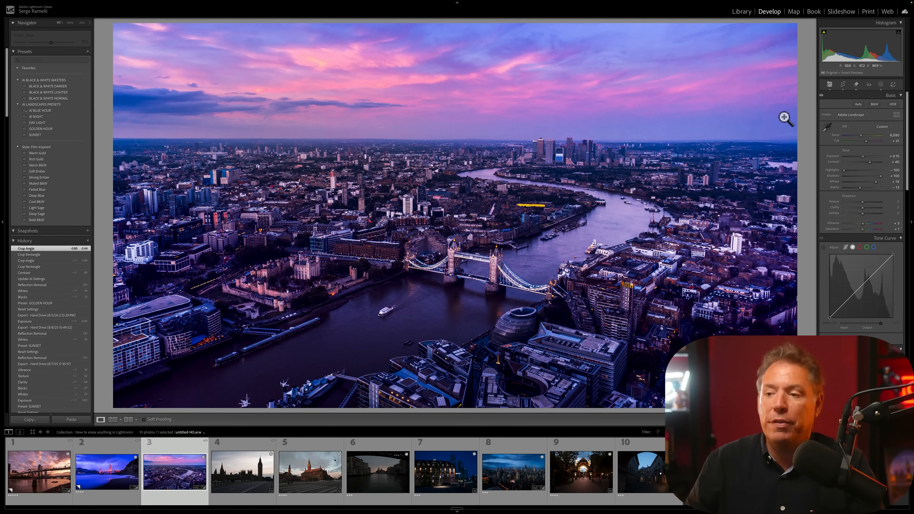
Open the photo of Big Ben and the Houses of Parliament and apply the SUNSET preset
click(254, 454)
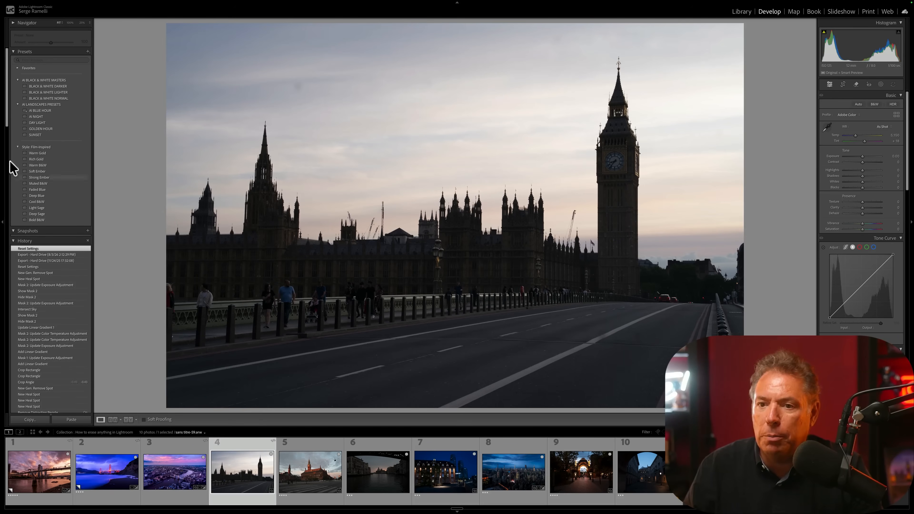
click(51, 135)
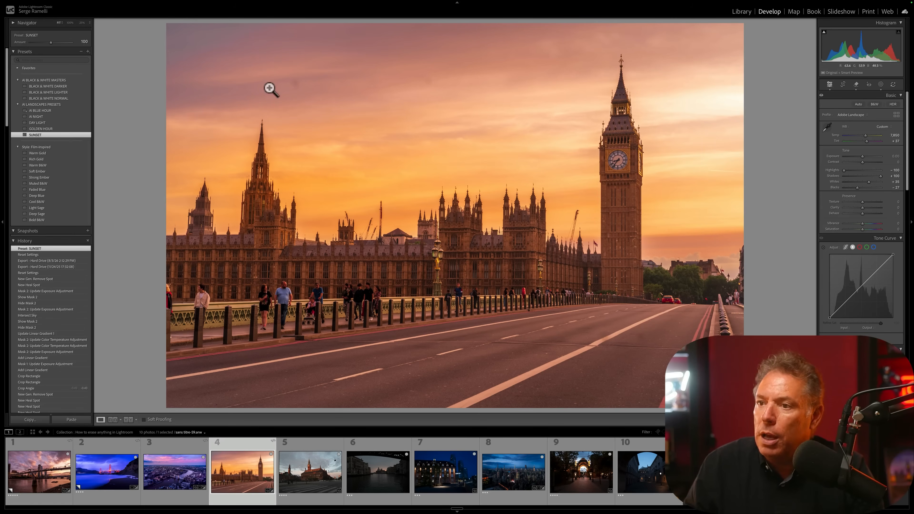
click(286, 89)
click(302, 90)
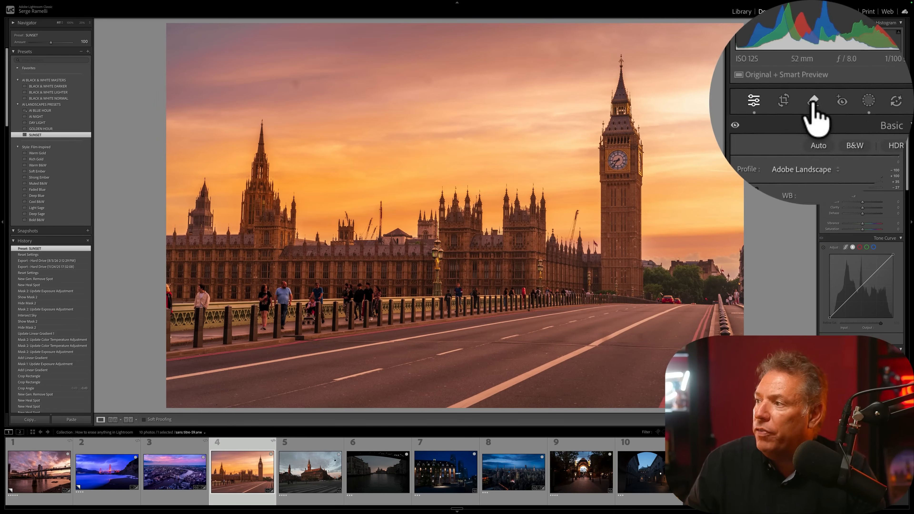
Apply automatic dust removal to the Big Ben photo and add a manual correction in the middle of the sky
click(856, 84)
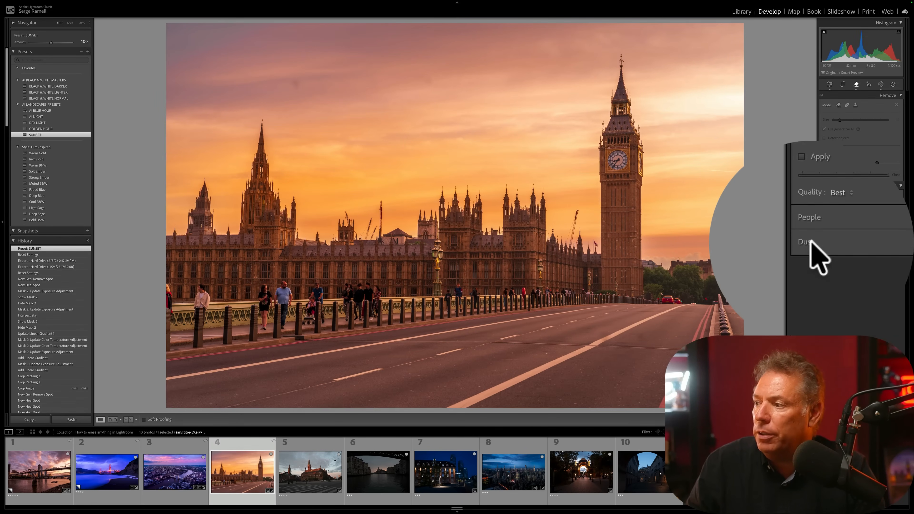
click(812, 242)
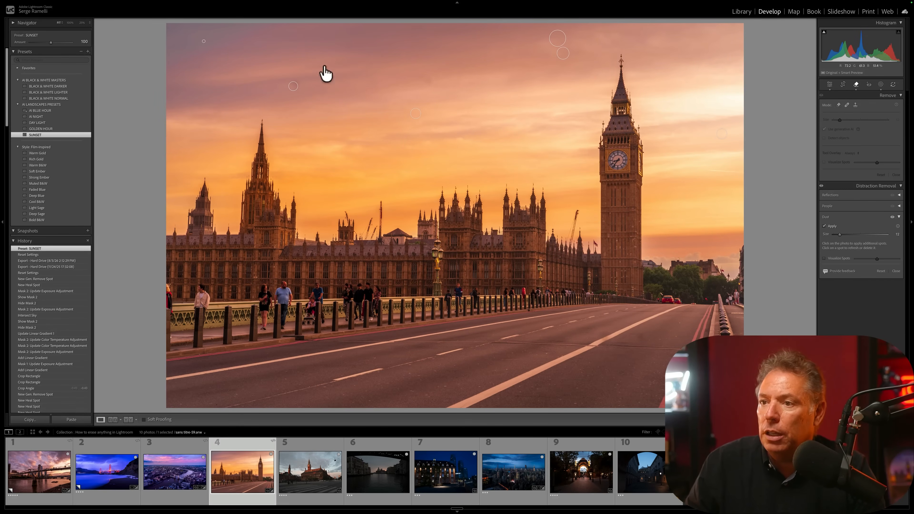
scroll(428, 82, down, 3)
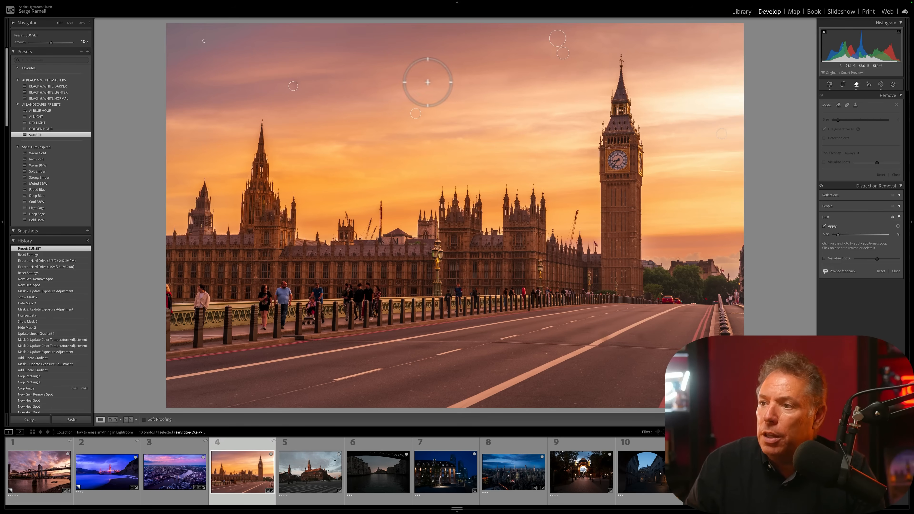
click(428, 82)
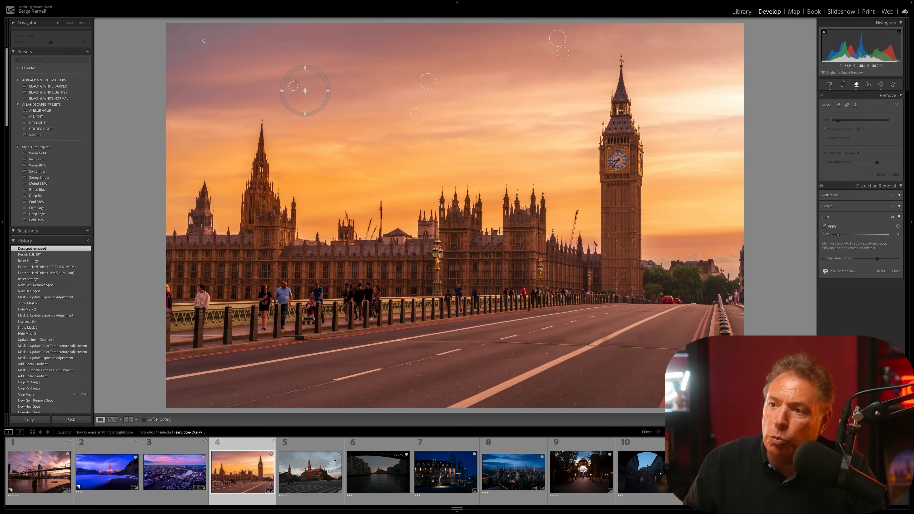
Delete the automatic dust correction over the dark spot above the left tower and replace it with a larger manual one
click(294, 90)
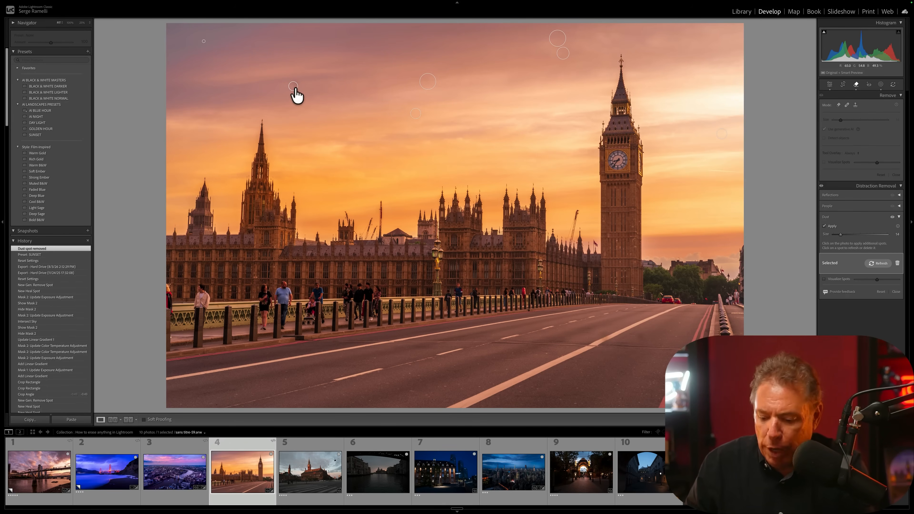
key(BackSpace)
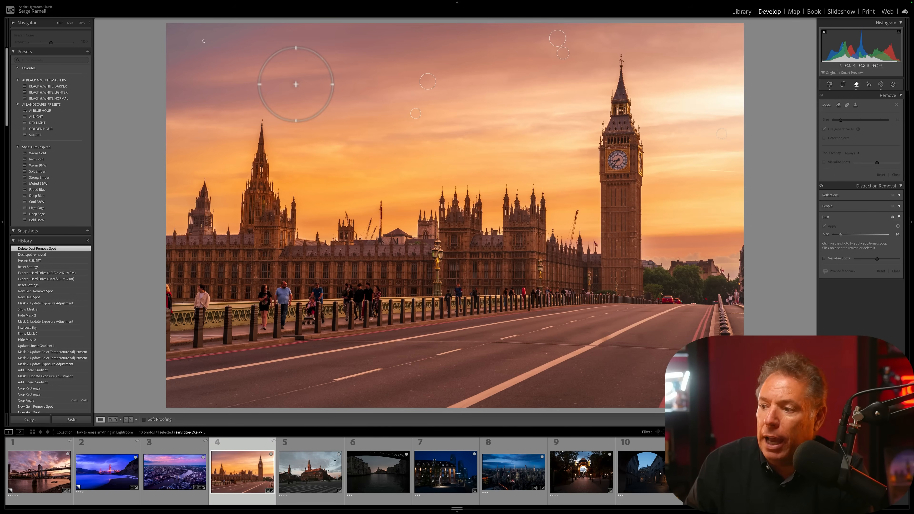
click(296, 84)
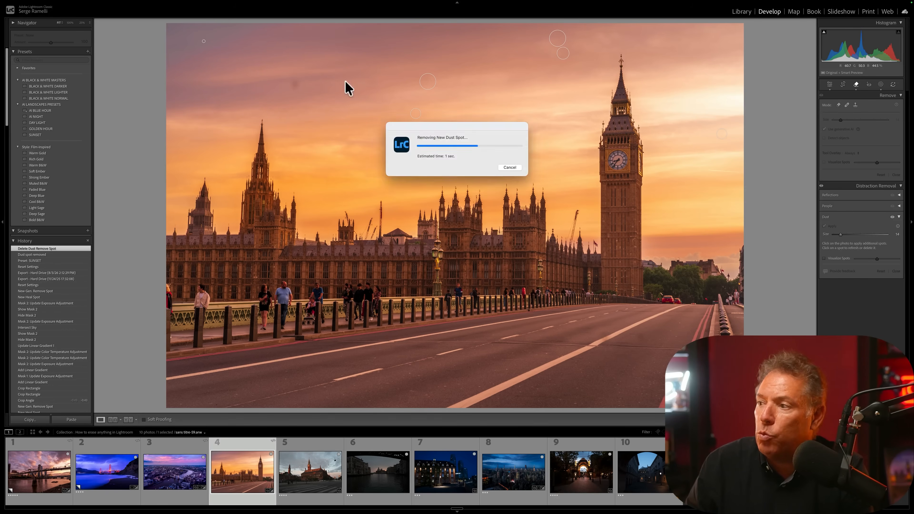
Lower the exposure to -0.40 and the blacks to -37, and reduce the temperature and tint of the Big Ben photo
click(831, 85)
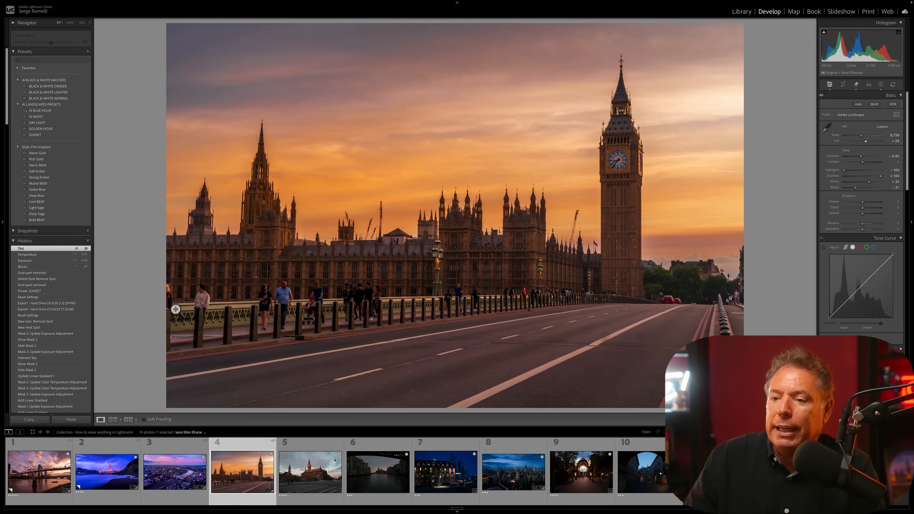
drag(175, 309, 579, 265)
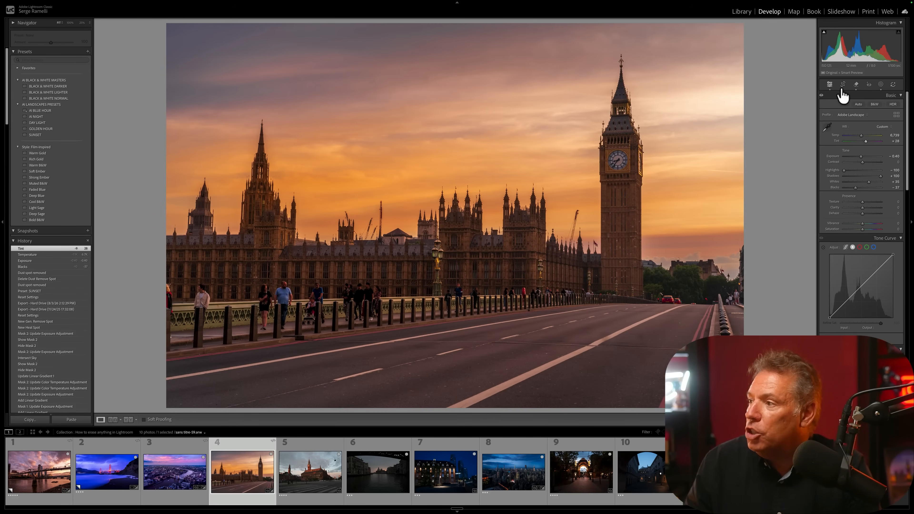
Detect and remove the people along the bridge with distracting people removal, and inspect the cleaned areas up close
click(857, 86)
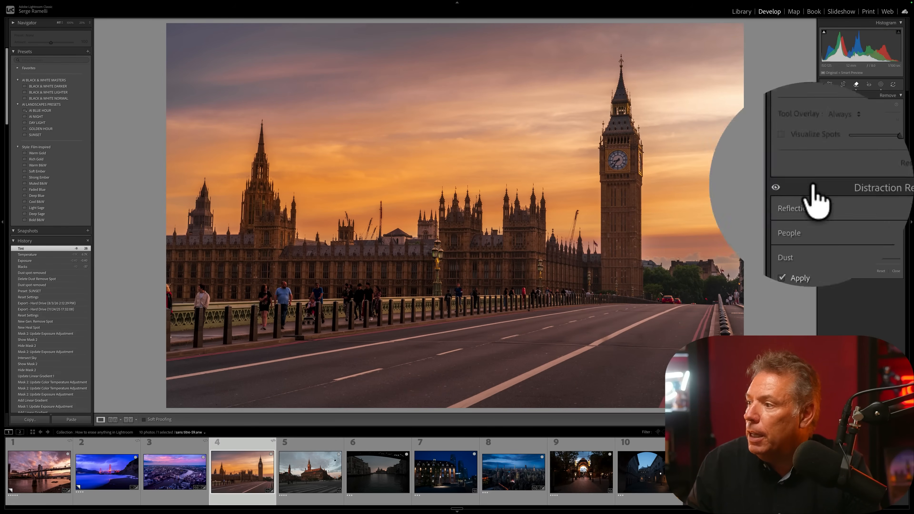
click(811, 204)
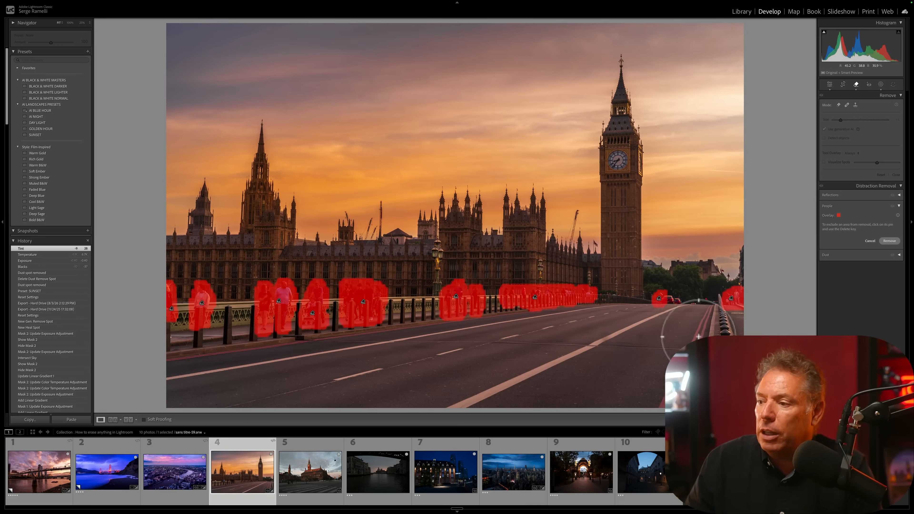
click(888, 242)
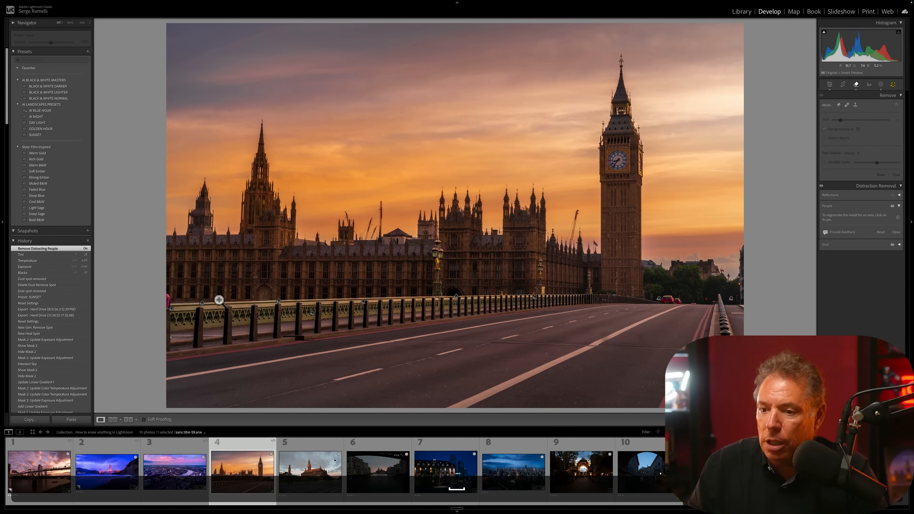
click(219, 300)
drag(219, 294, 483, 215)
click(483, 215)
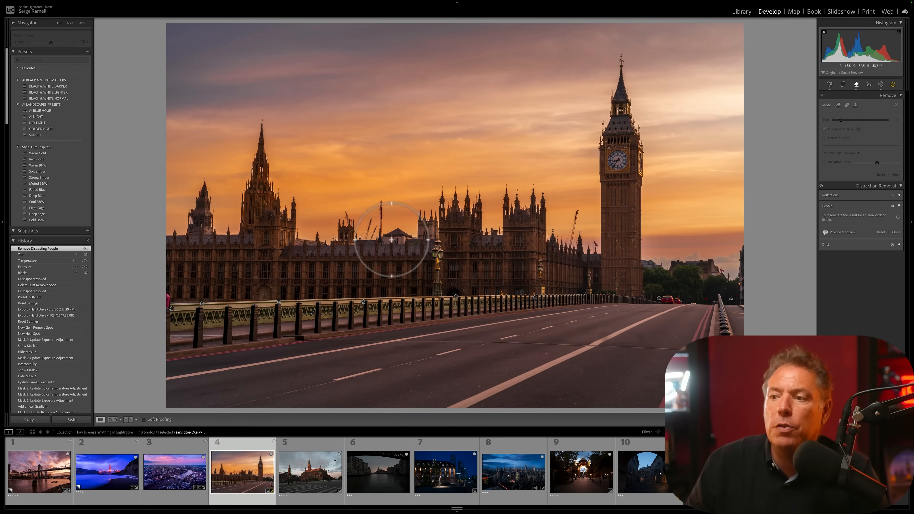
Paint over the partly visible person in pink at the Big Ben photo's left edge with the generative Remove brush
click(838, 105)
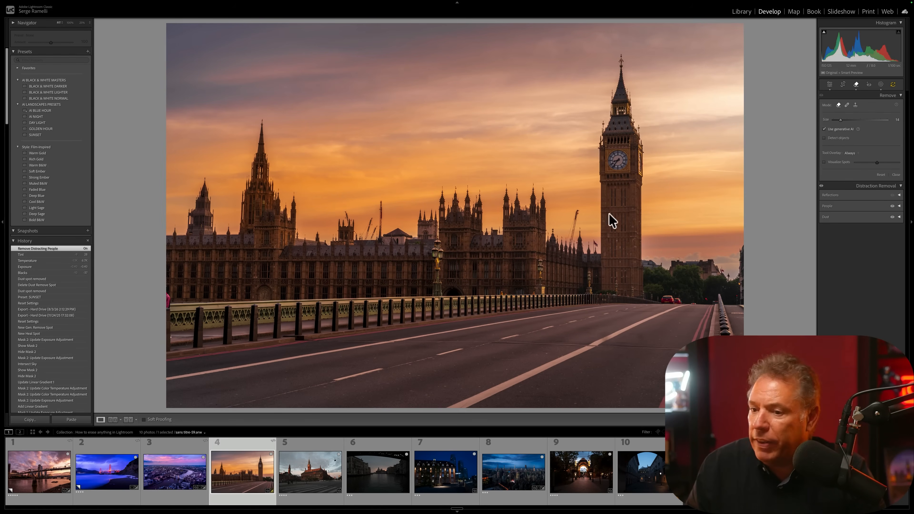
key(space)
drag(256, 298, 394, 238)
key(space)
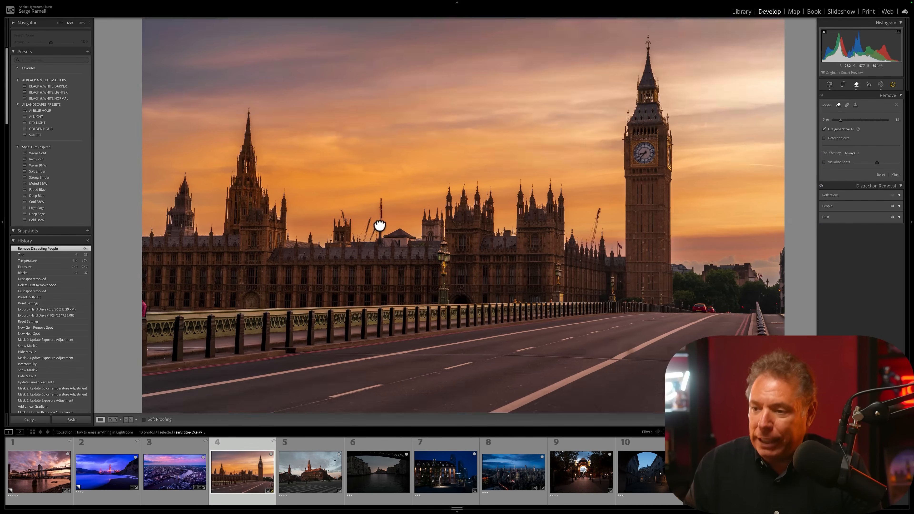
click(380, 227)
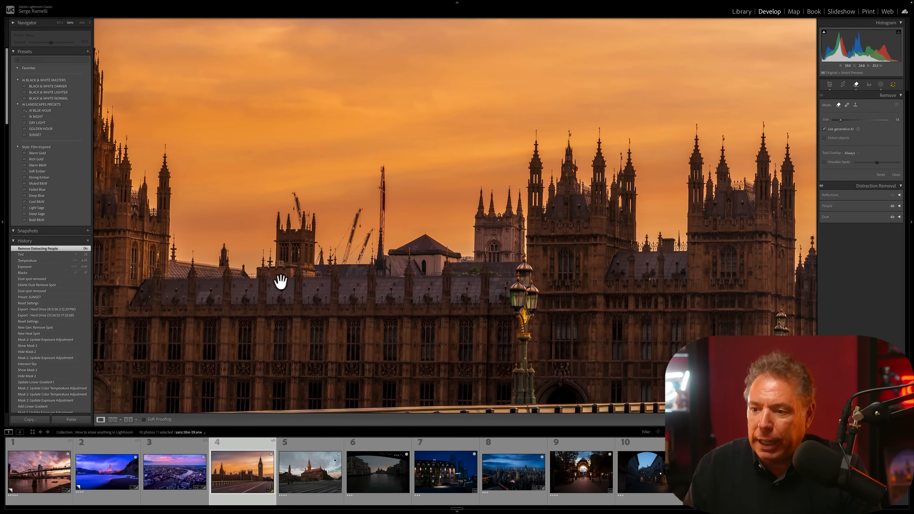
drag(272, 283, 601, 186)
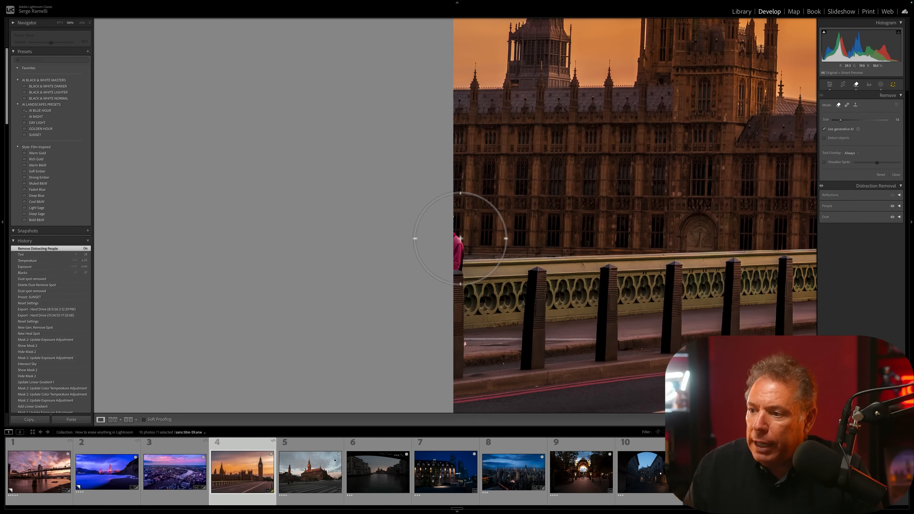
drag(458, 266, 454, 282)
Add the construction cranes above the palace rooftops and the crane beside Big Ben to the removal selection
key(space)
drag(674, 178, 274, 241)
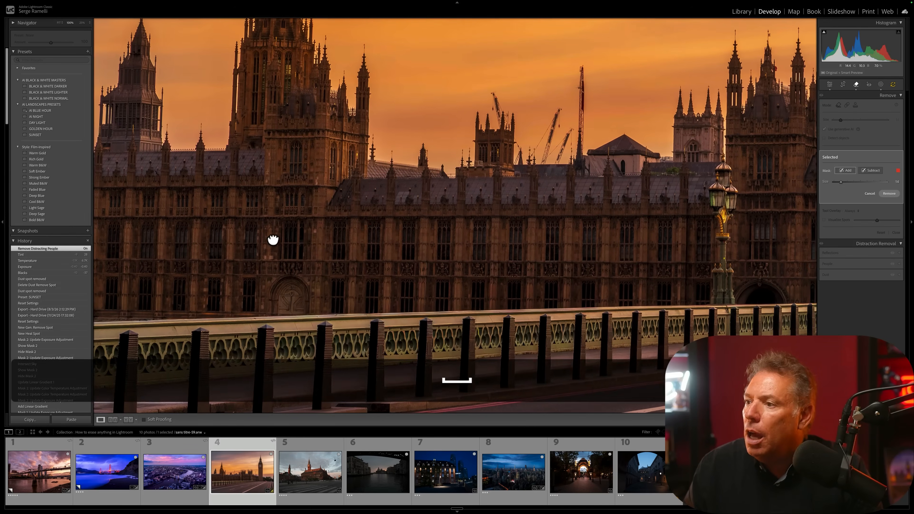
mouse_move(561, 108)
mouse_down()
mouse_move(550, 152)
mouse_move(571, 138)
mouse_move(588, 63)
mouse_up()
drag(482, 90, 510, 121)
key(space)
drag(606, 128, 352, 153)
drag(495, 143, 313, 125)
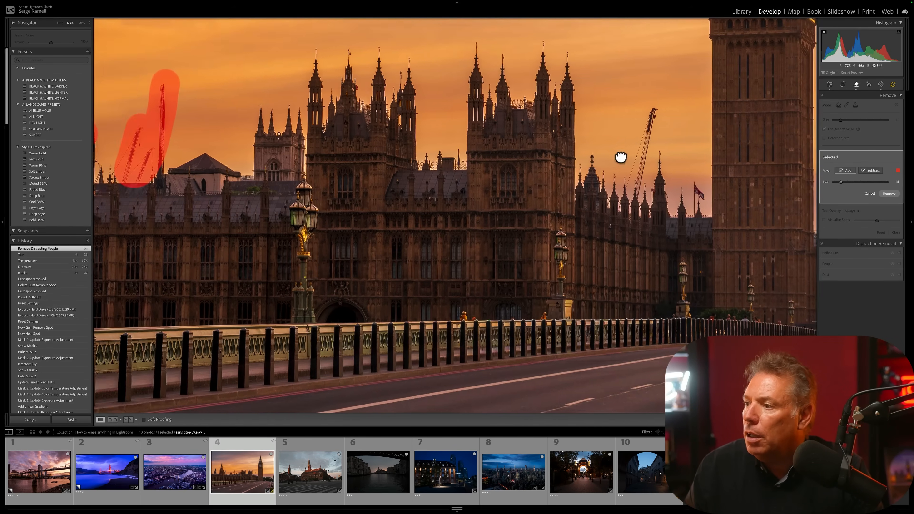
drag(620, 157, 558, 164)
drag(589, 115, 567, 202)
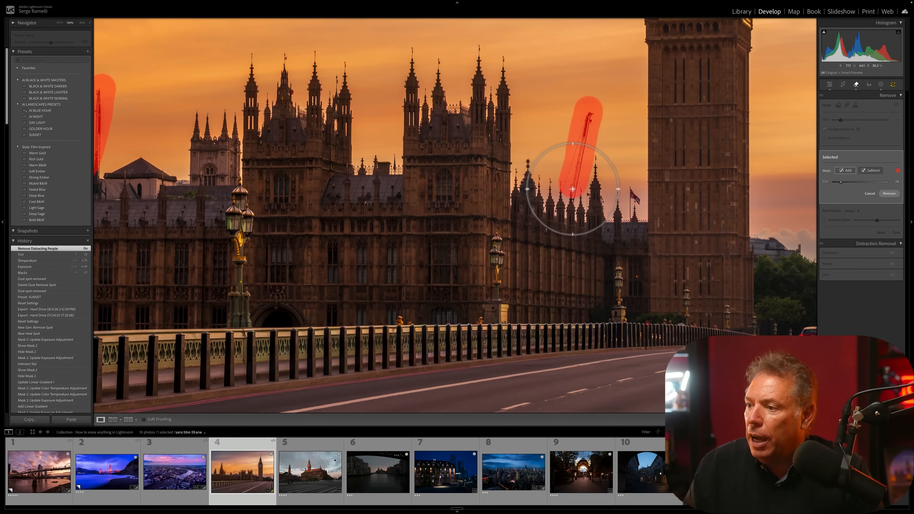
Add the red cars at the far end of the road to the removal selection
key(space)
mouse_move(626, 157)
mouse_down()
mouse_move(485, 180)
mouse_move(451, 168)
mouse_up()
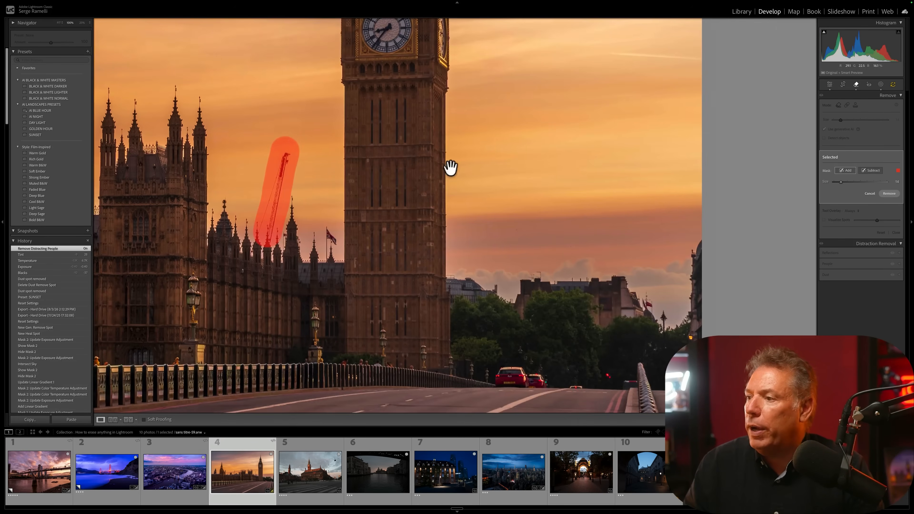
drag(508, 223, 513, 124)
drag(512, 276, 583, 285)
Add the remaining small distractions along the bridge railing with a smaller brush, and run the generative removal
key(space)
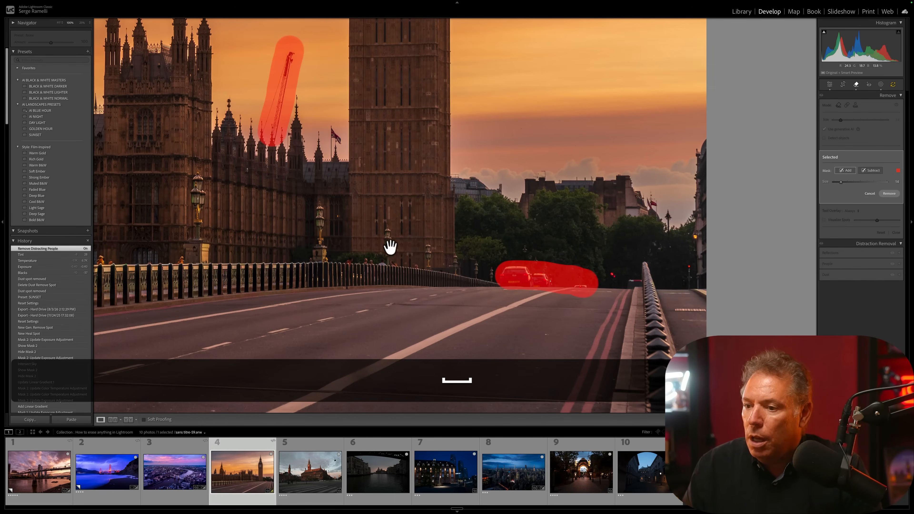
scroll(418, 269, down, 4)
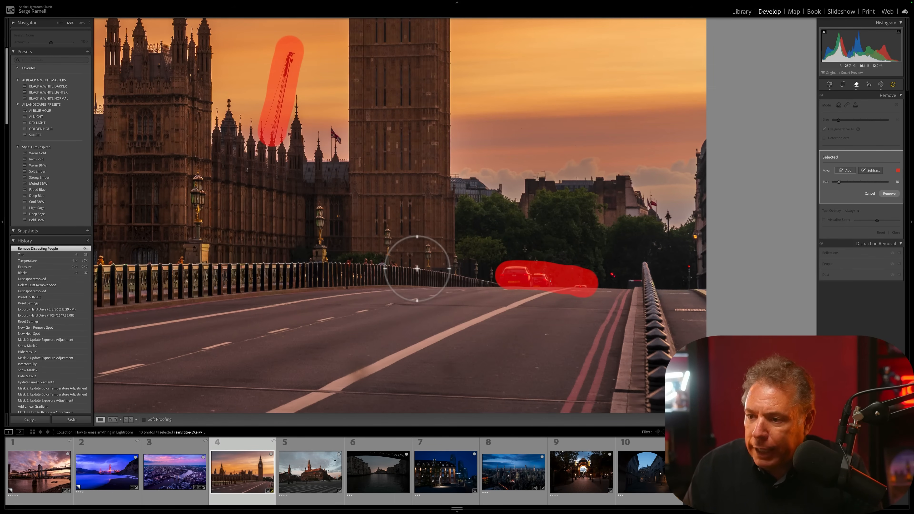
scroll(415, 260, down, 1)
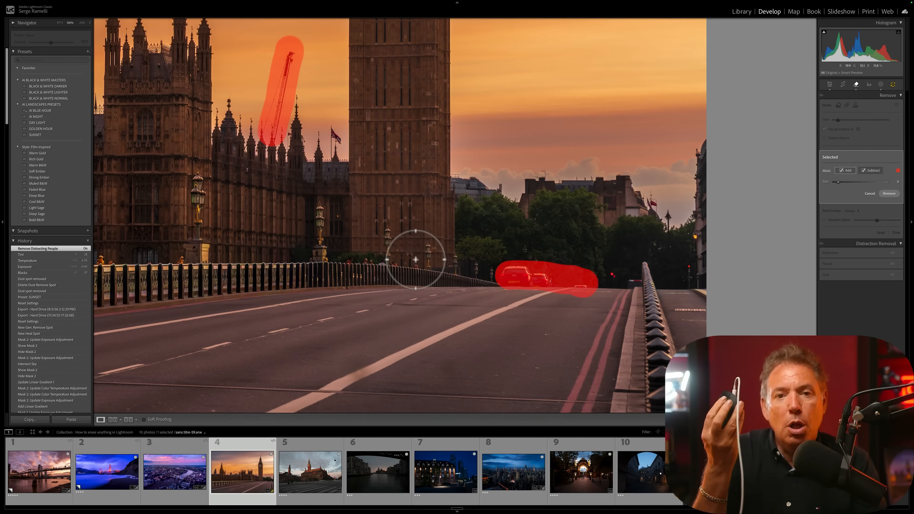
scroll(415, 260, down, 2)
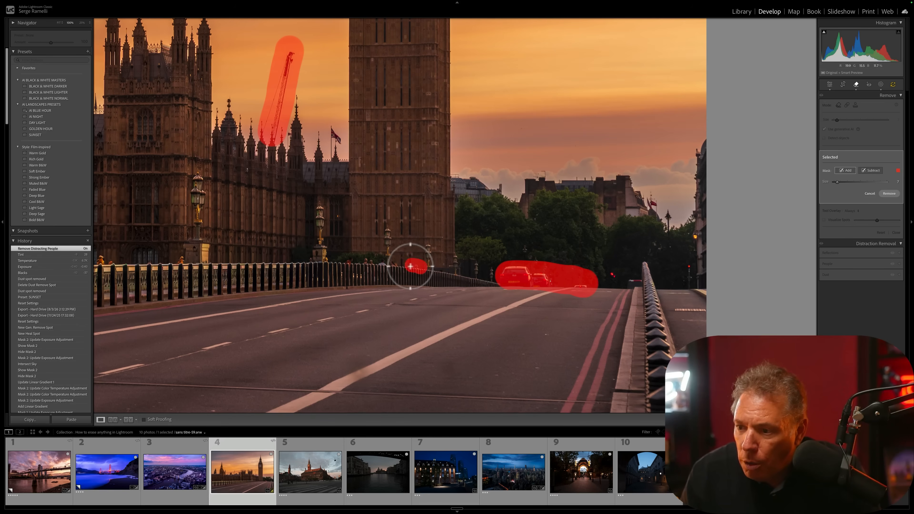
key(space)
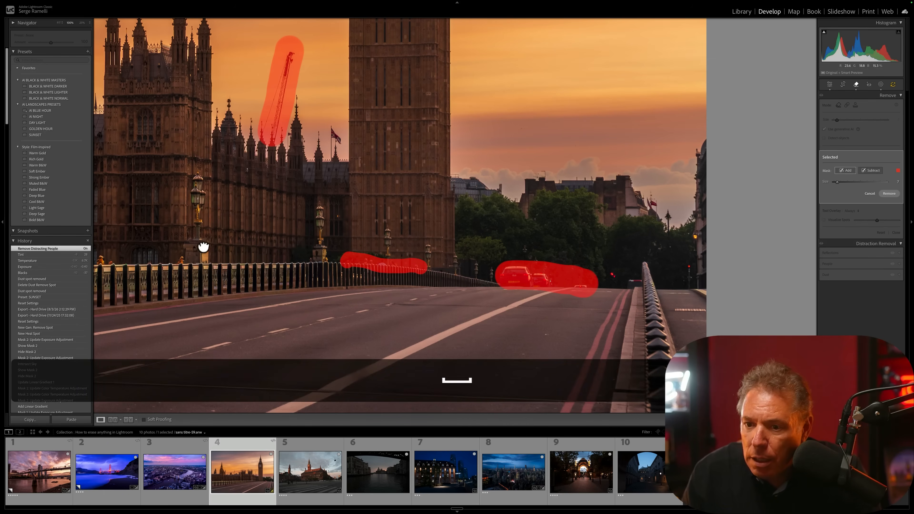
drag(200, 249, 303, 241)
click(287, 252)
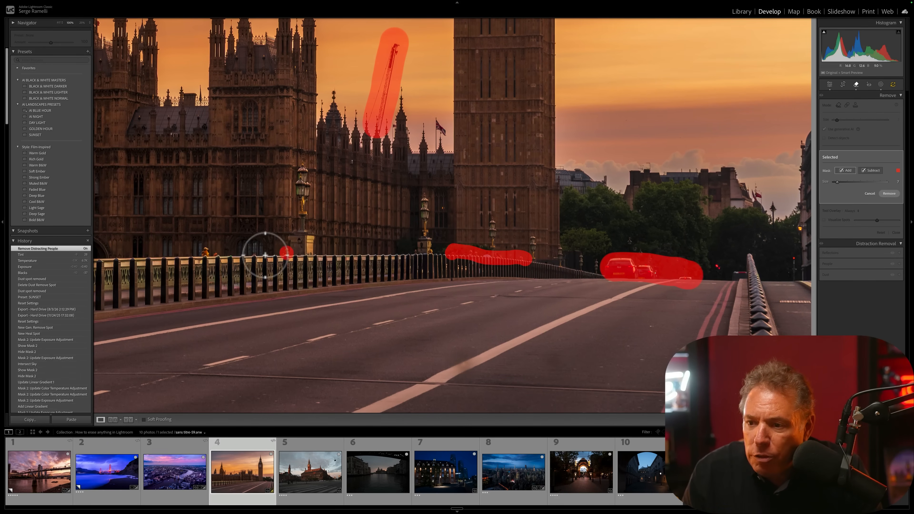
click(206, 250)
key(space)
drag(342, 197, 645, 250)
click(889, 194)
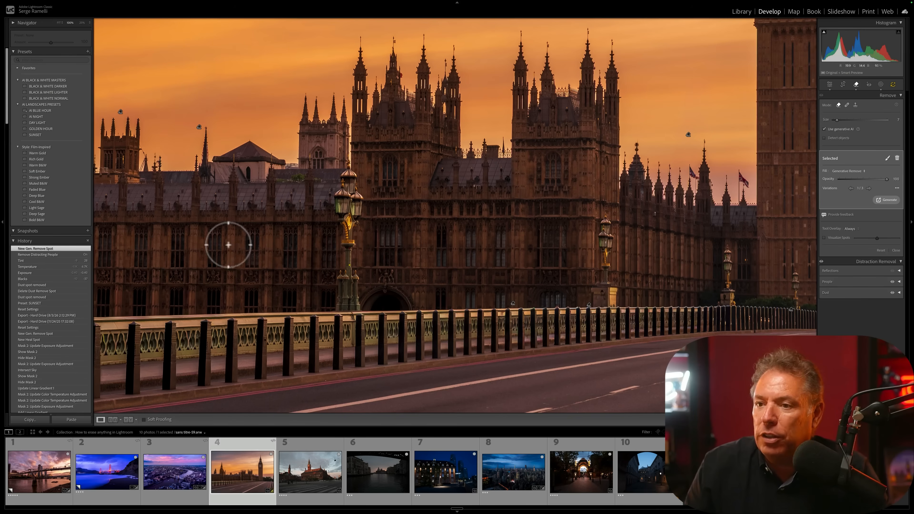
Examine the palace rooftops, the sky and the bridge up close where the cranes and other distractions were removed
key(space)
drag(220, 242, 371, 231)
drag(412, 186, 346, 246)
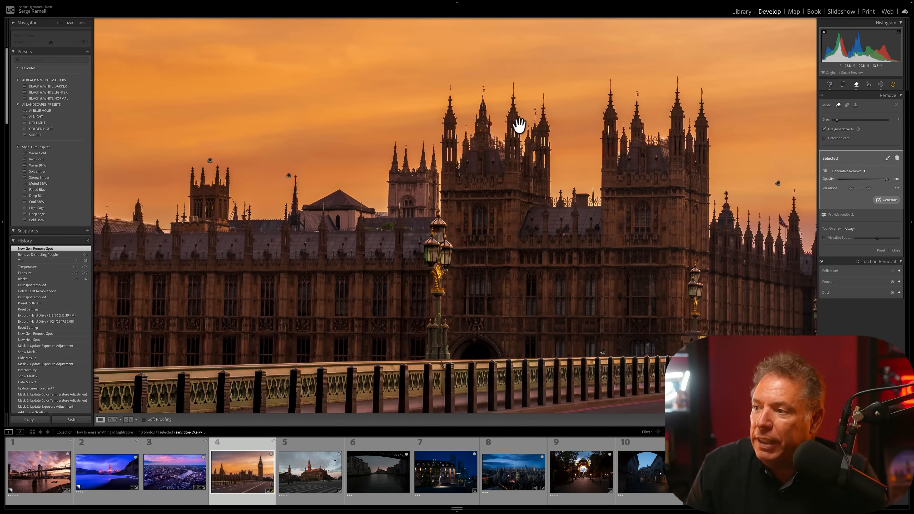
drag(575, 128, 449, 139)
drag(626, 164, 473, 168)
drag(665, 185, 675, 205)
drag(459, 206, 666, 212)
drag(339, 194, 593, 188)
drag(435, 191, 455, 190)
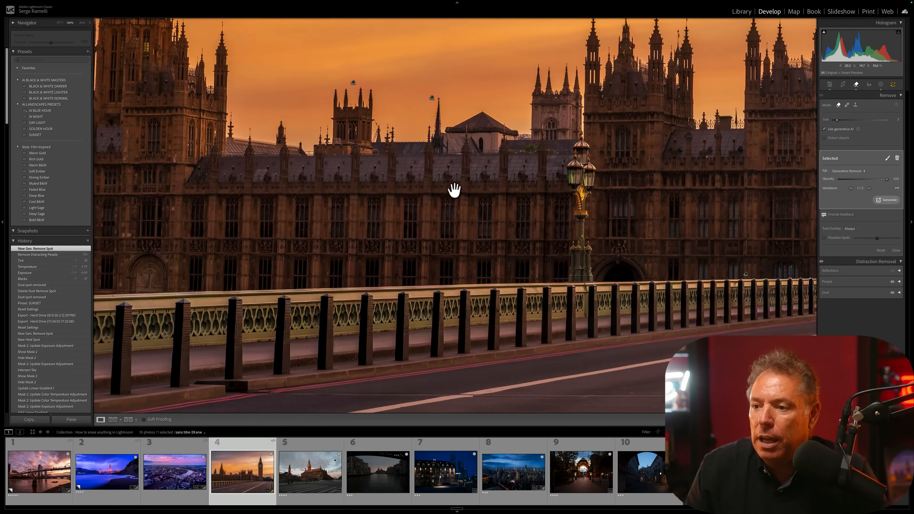
click(404, 190)
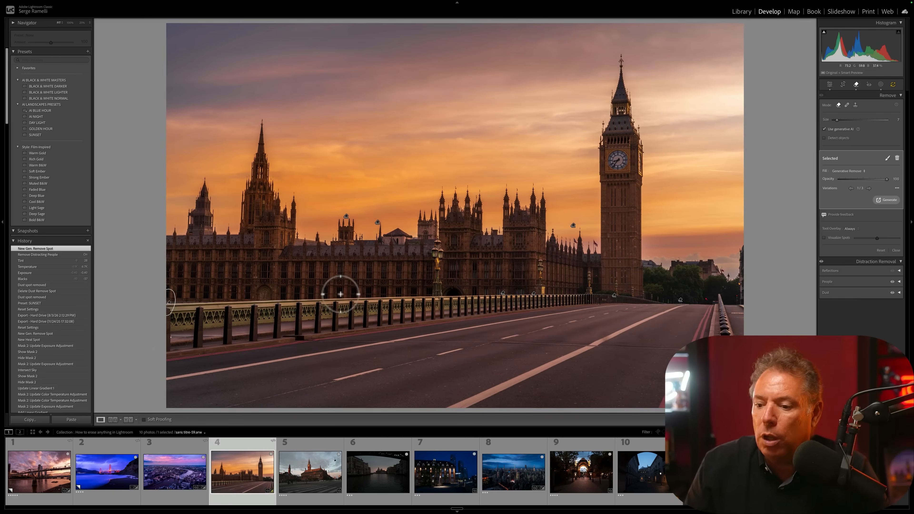
Open the fifth photo, showing the red-brick clock-tower building, and examine the overhead cables in its sky up close
click(316, 439)
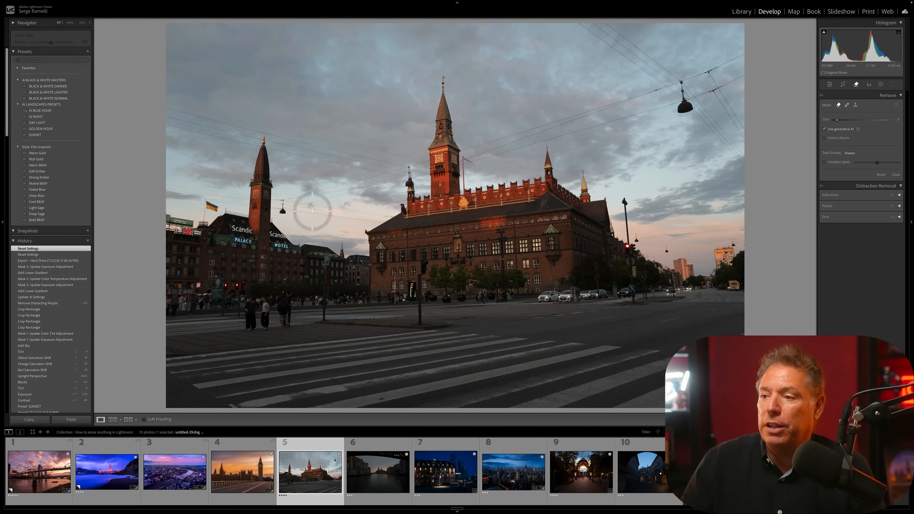
key(space)
click(563, 130)
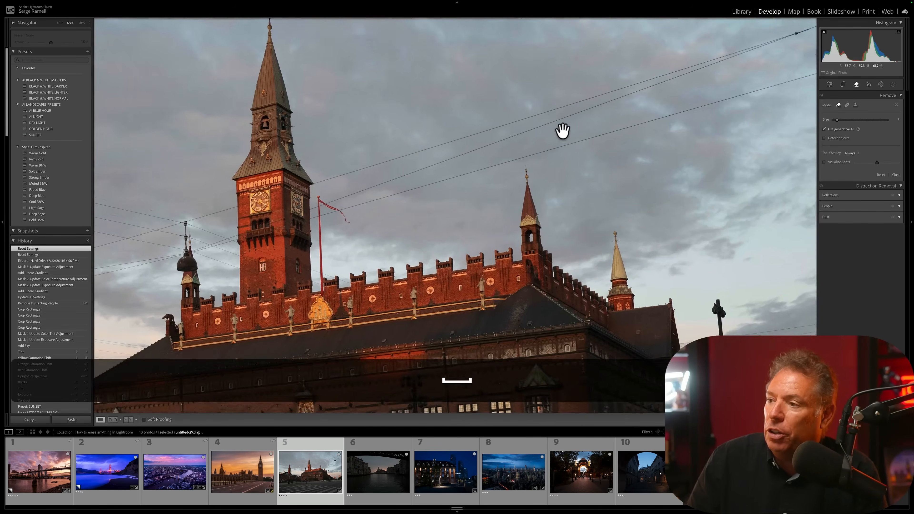
drag(563, 130, 348, 206)
click(500, 235)
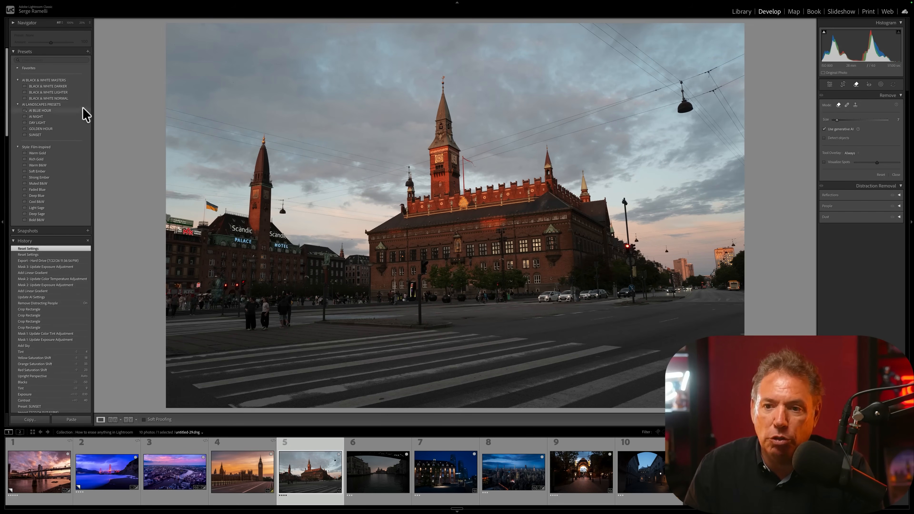
Apply the SUNSET preset to the clock-tower photo, adjust its exposure, whites and blacks, and set Upright to Auto
click(36, 134)
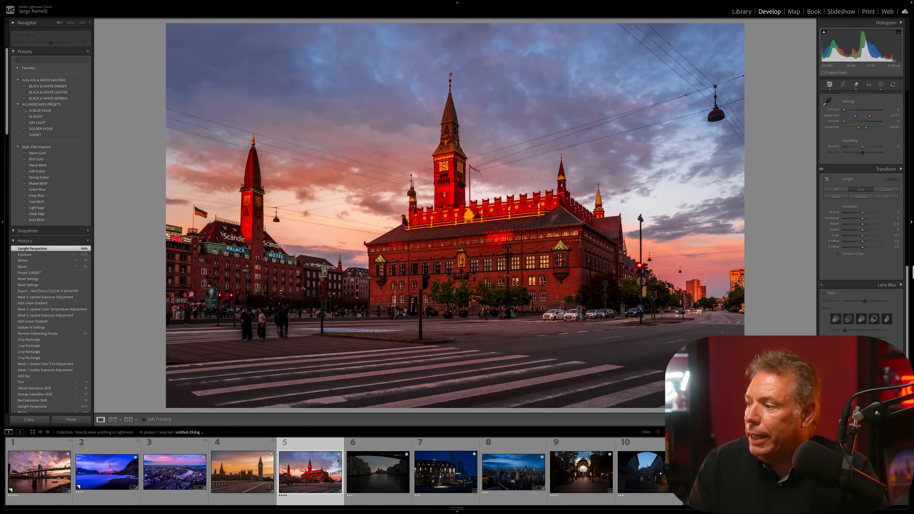
drag(906, 280, 906, 159)
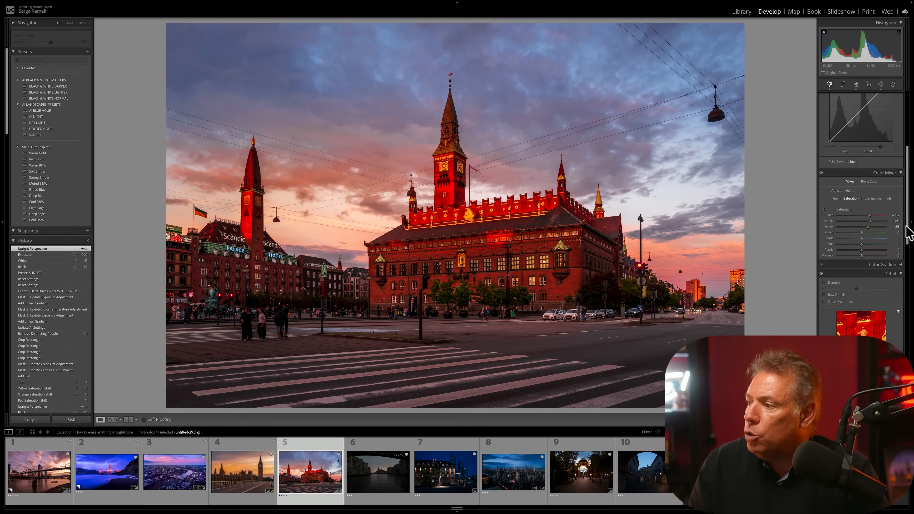
scroll(908, 231, down, 10)
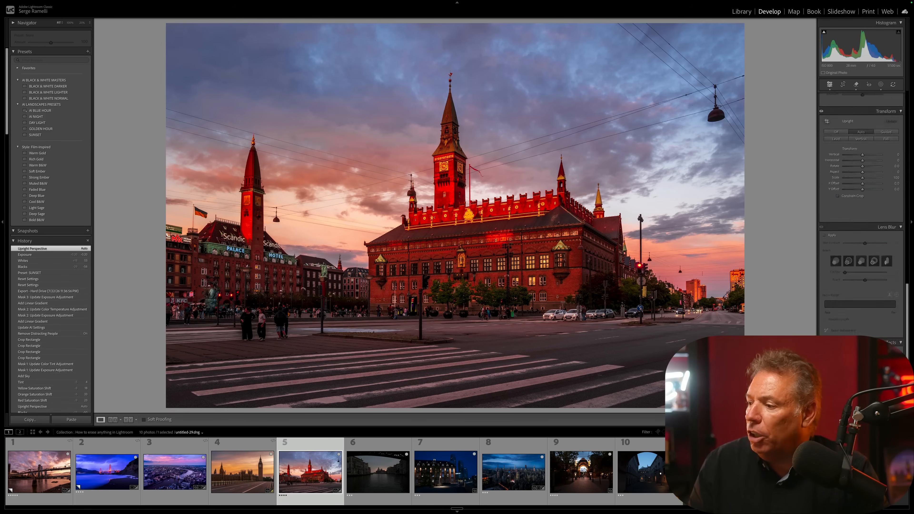
scroll(893, 255, up, 10)
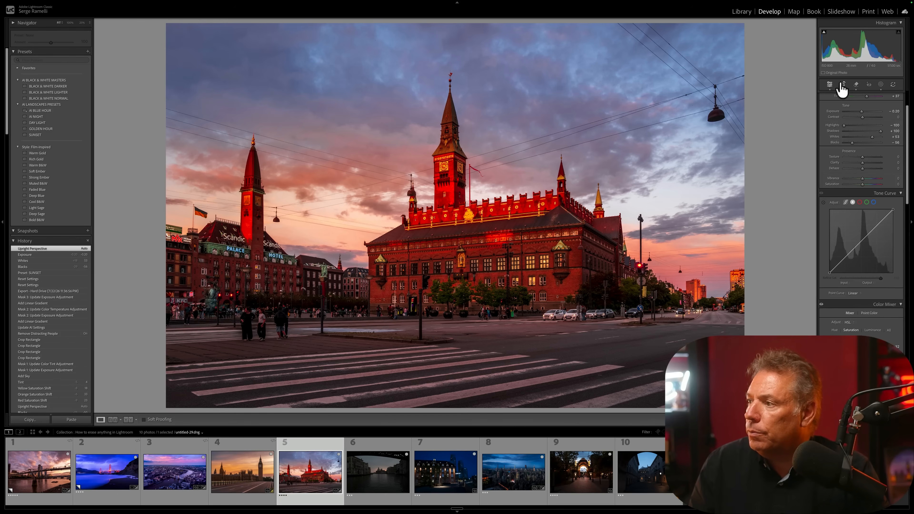
Detect and remove the people across the square in the clock-tower photo with distracting people removal
click(856, 85)
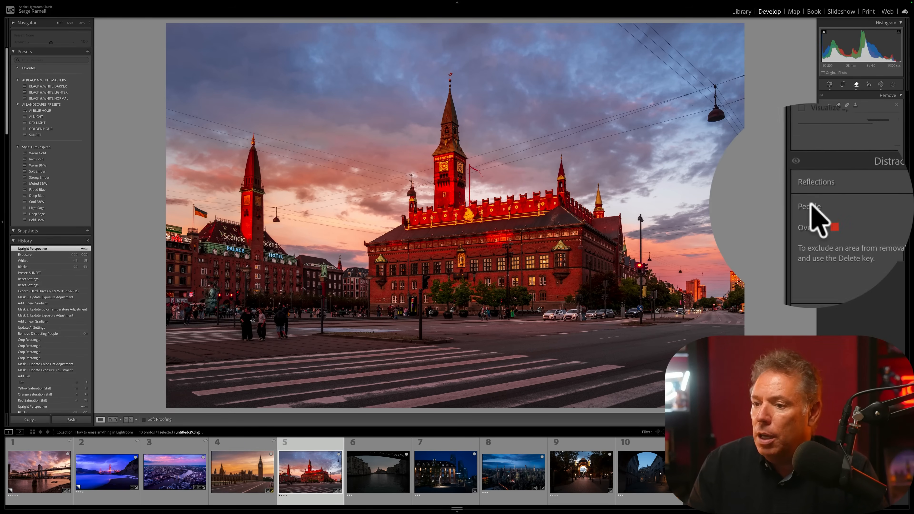
click(811, 211)
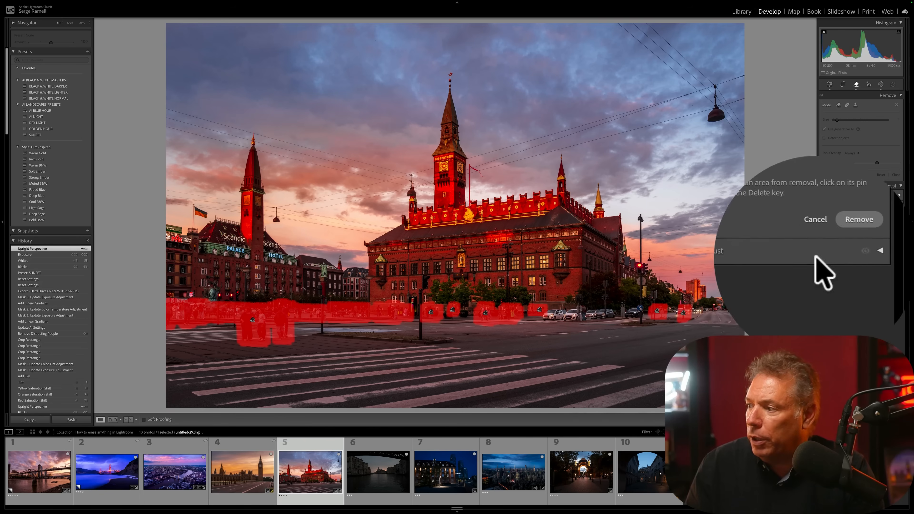
click(889, 242)
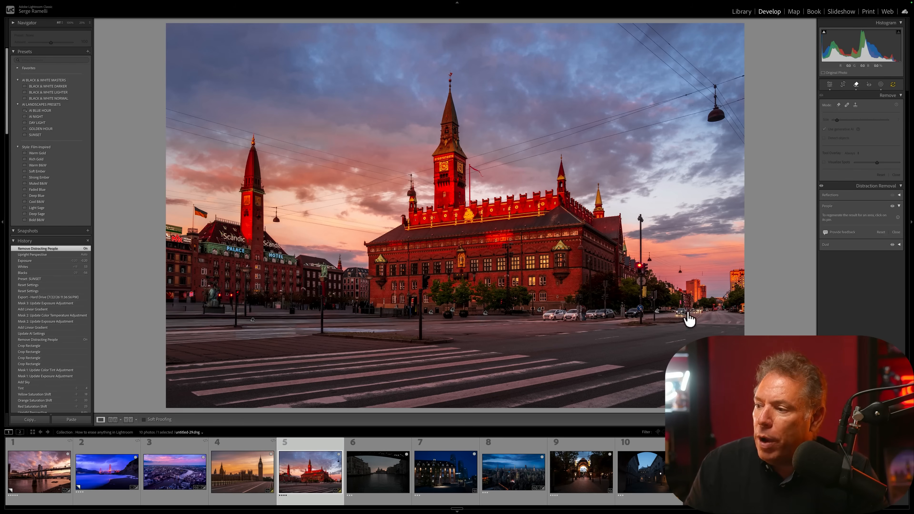
Open the clock-tower photo in Photoshop for editing and duplicate the background layer
right_click(309, 450)
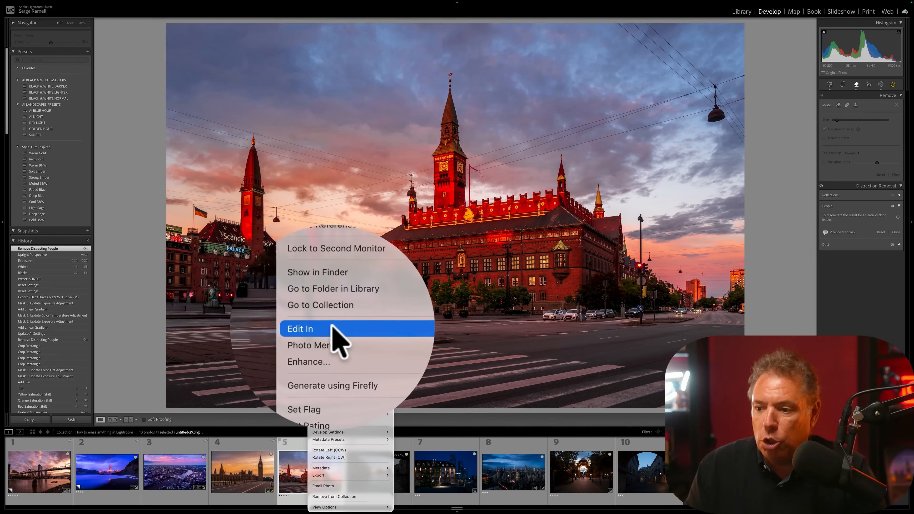
mouse_move(332, 328)
click(410, 328)
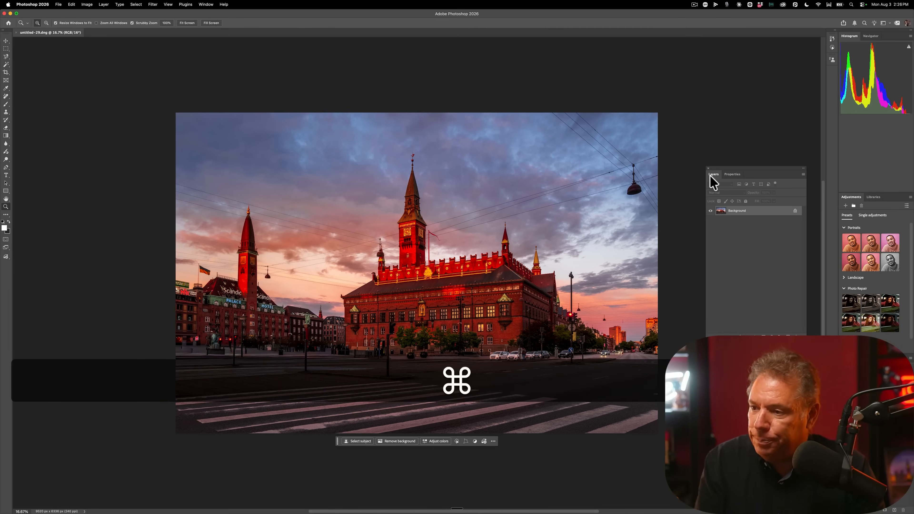
key(super+j)
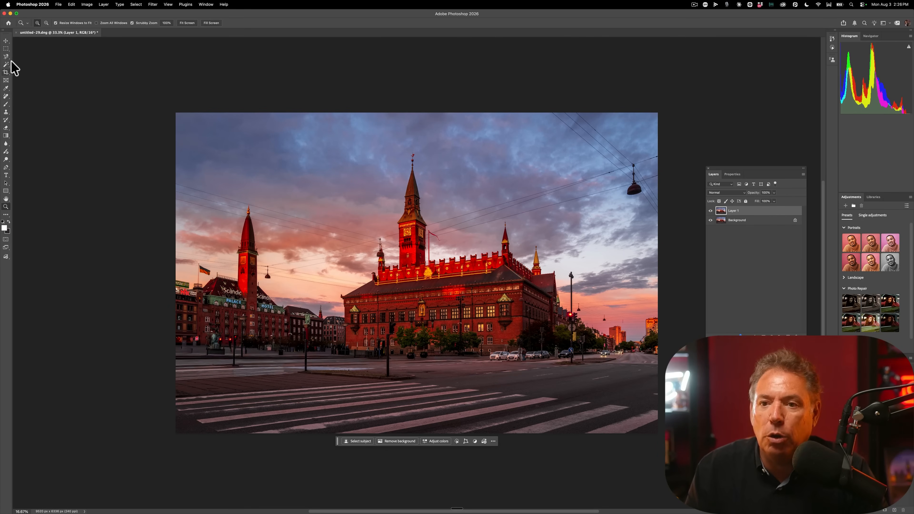
Remove the wires and cables from the duplicated layer with the Remove Tool's Find distractions option
right_click(4, 99)
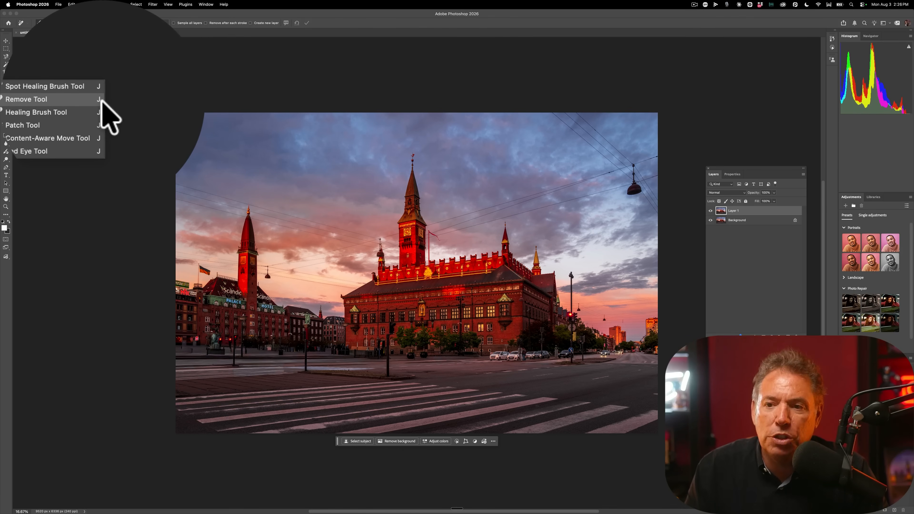
click(75, 103)
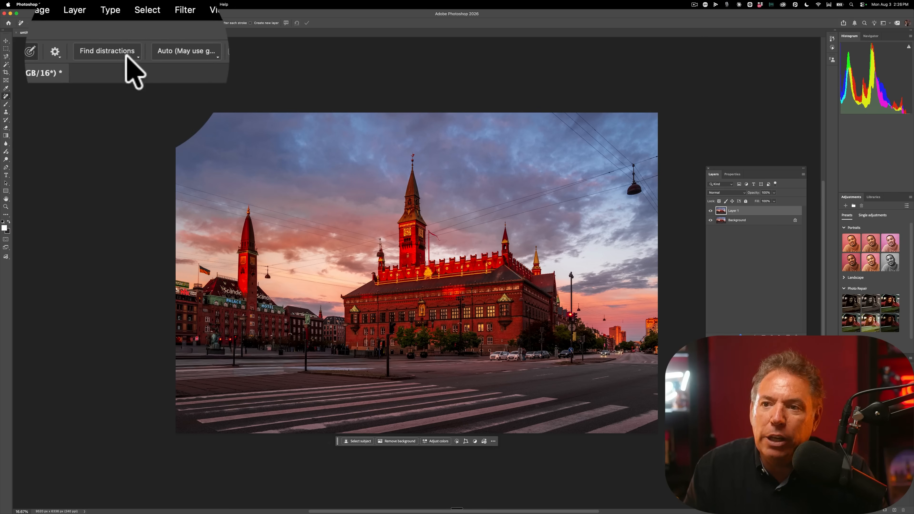
click(123, 57)
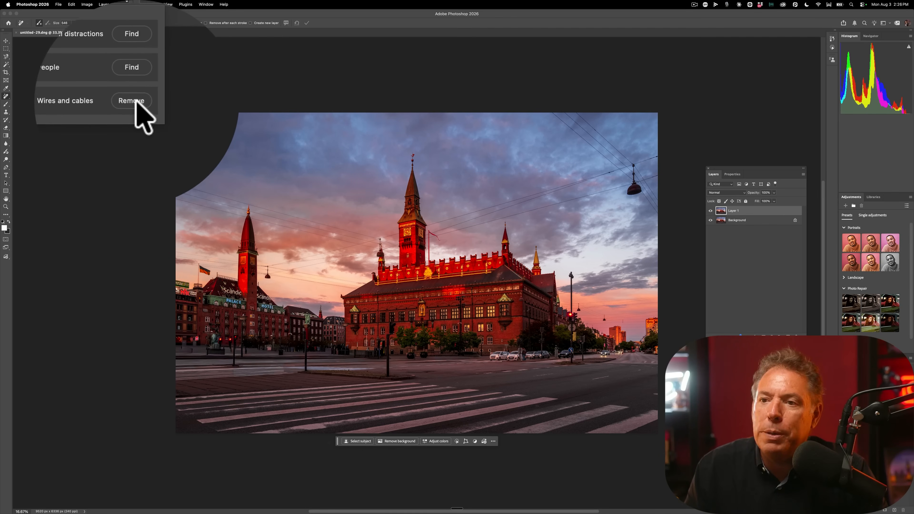
click(140, 101)
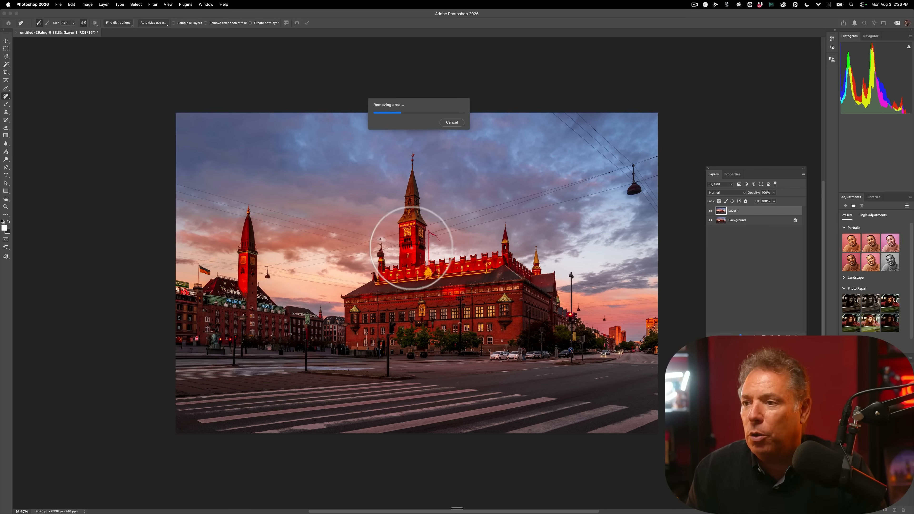
Inspect the cable cleanup around the towers and sky up close, comparing the duplicated layer with the original by toggling its visibility
key(z)
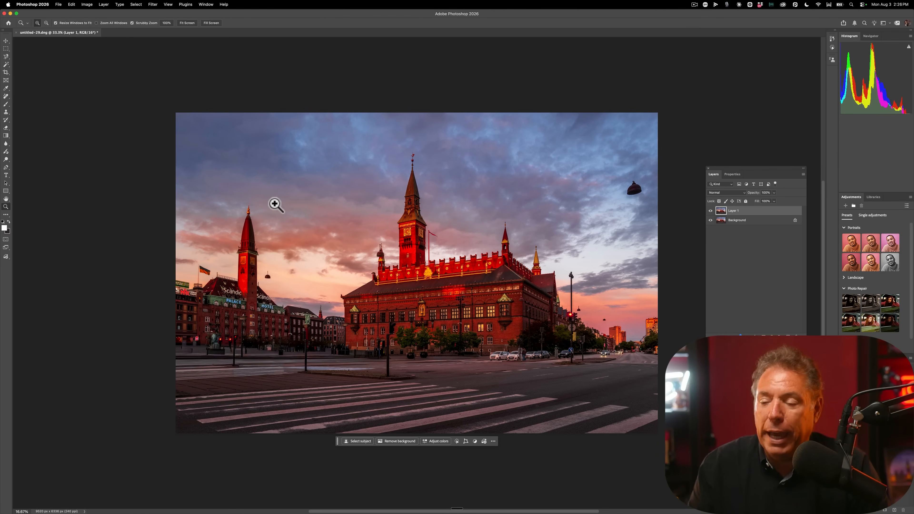
click(275, 204)
click(275, 205)
key(space)
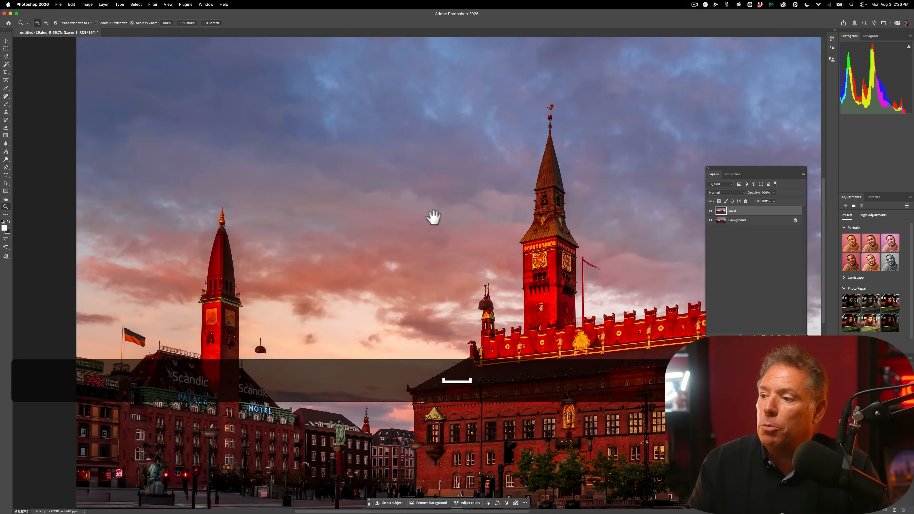
drag(433, 218, 355, 188)
drag(483, 245, 535, 298)
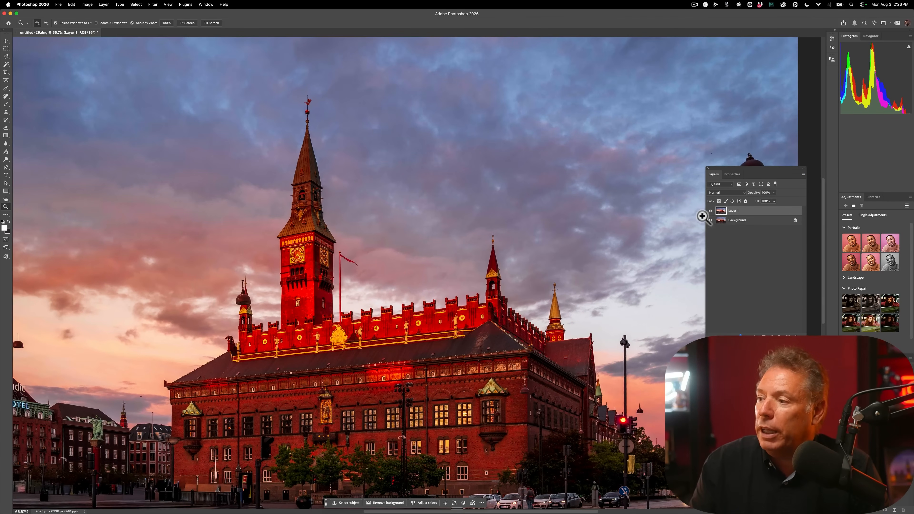
click(710, 211)
click(711, 211)
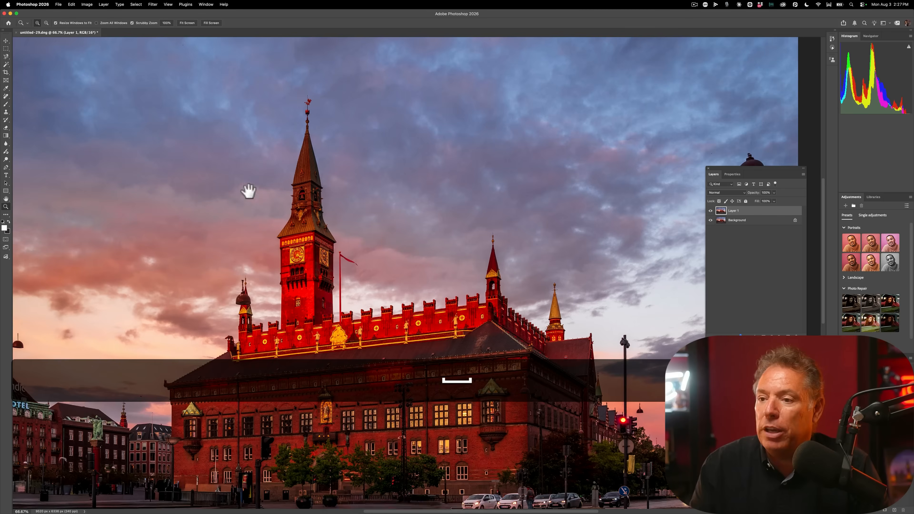
drag(247, 190, 439, 207)
alt+click(321, 208)
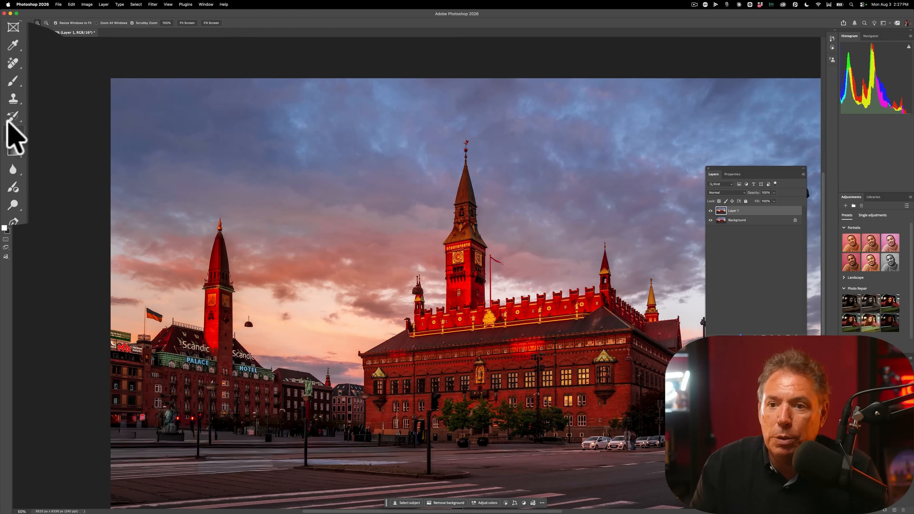
Detect the general distractions in the clock-tower photo with the Remove Tool's Find distractions option
click(5, 96)
click(121, 54)
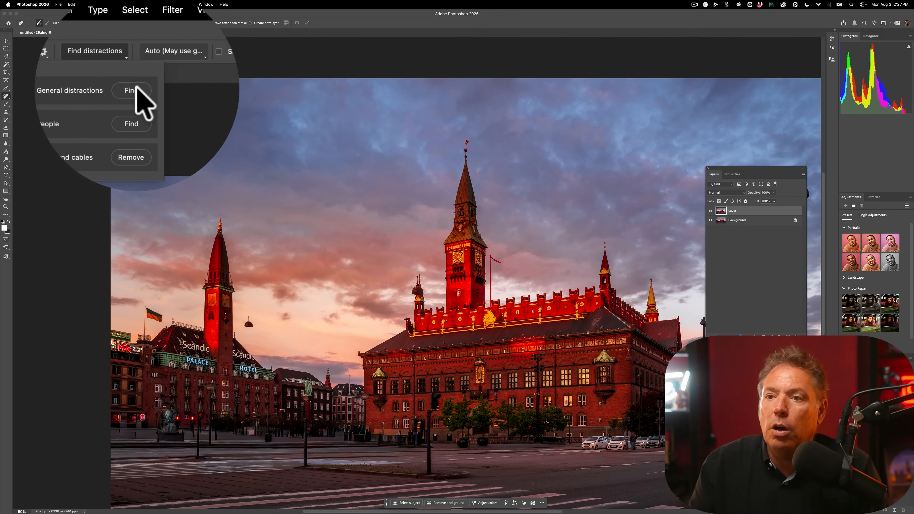
click(136, 89)
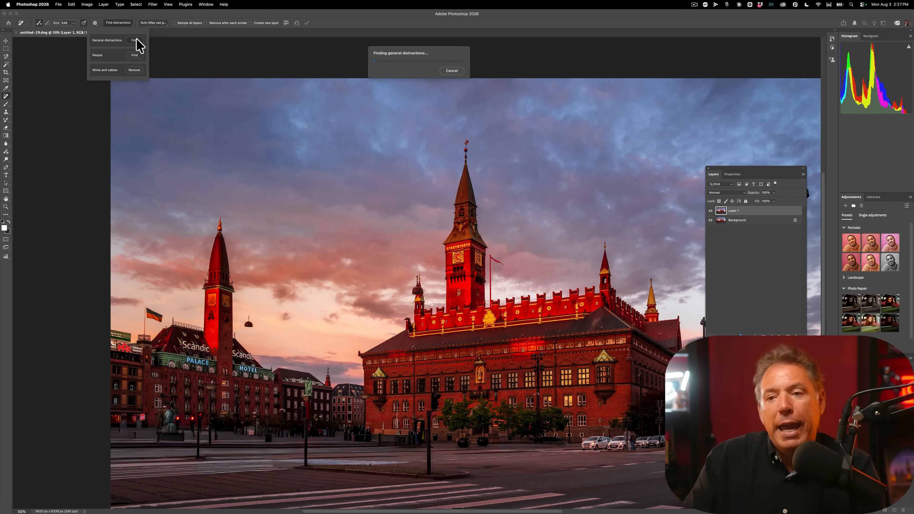